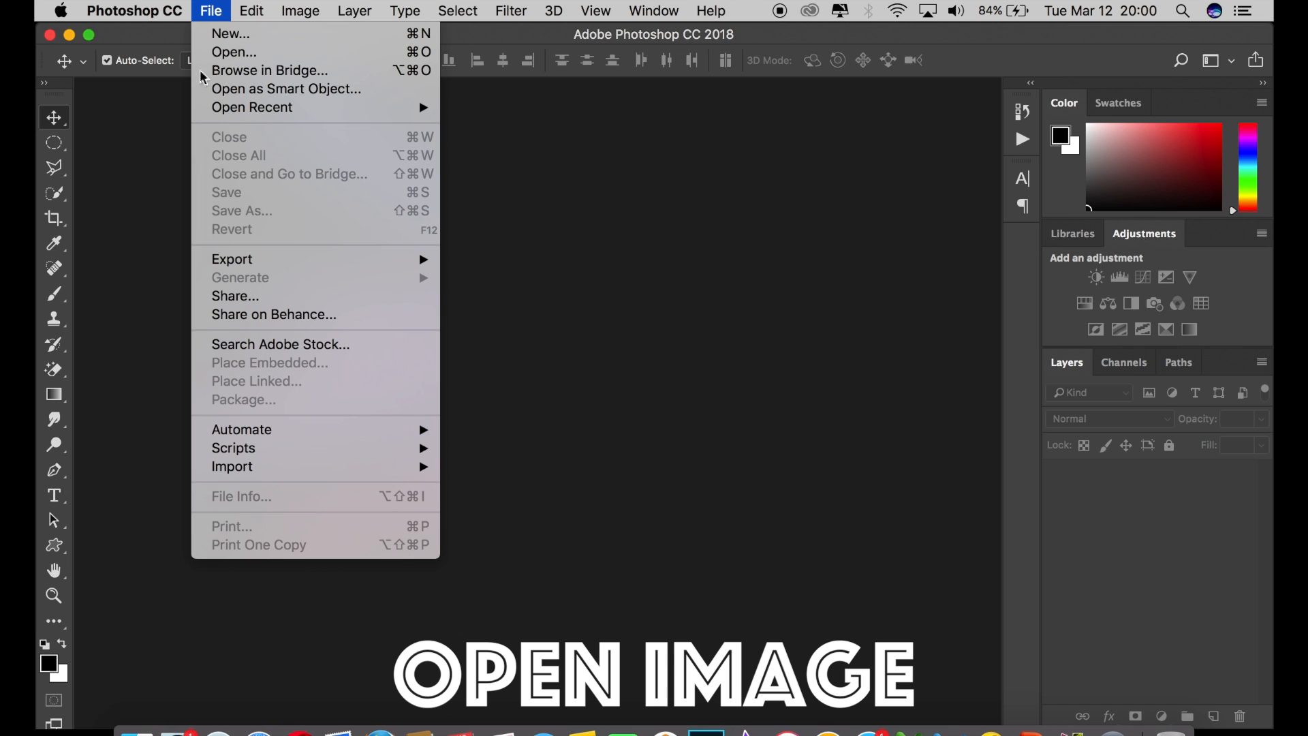
Open the photo IMG_0040.JPG from the iCloud Desktop folder.
{"action": "left_click", "coordinate": [139, 308]}
{"action": "left_click", "coordinate": [211, 11]}
{"action": "left_click", "coordinate": [235, 49]}
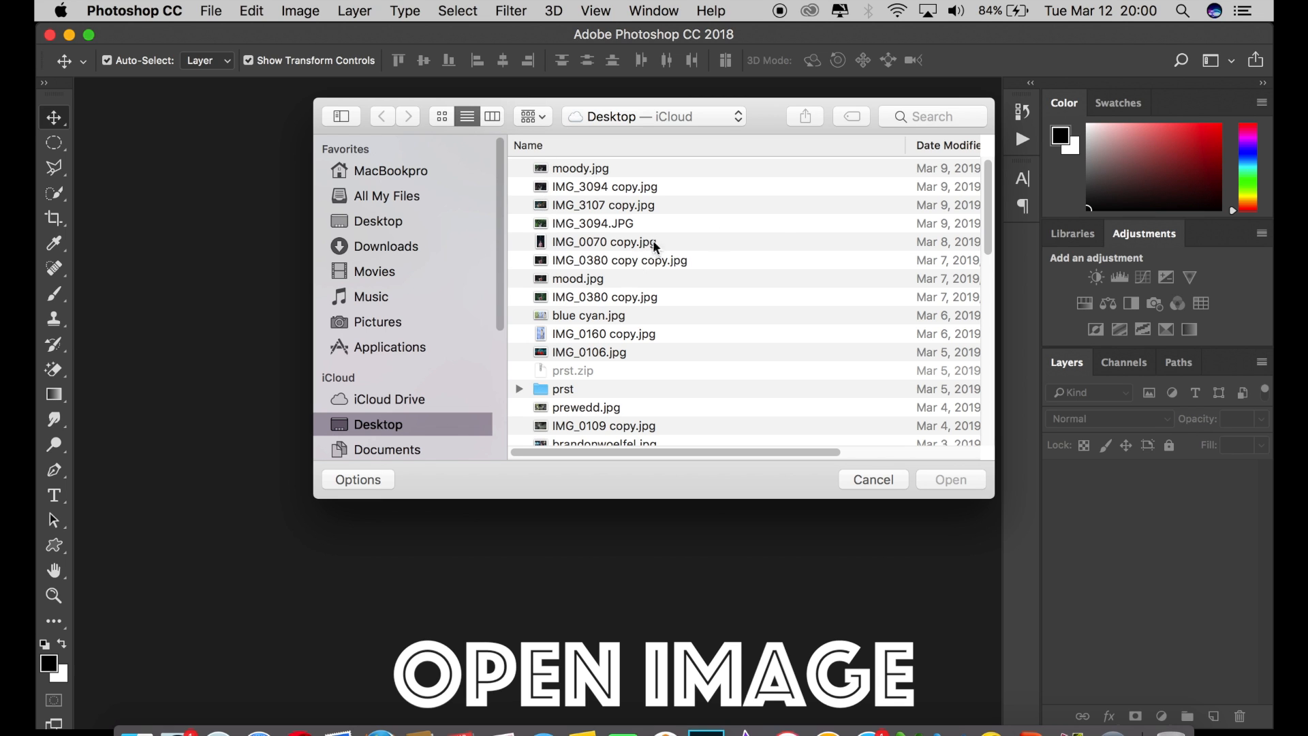
{"action": "left_click_drag", "start_coordinate": [988, 185], "coordinate": [992, 421]}
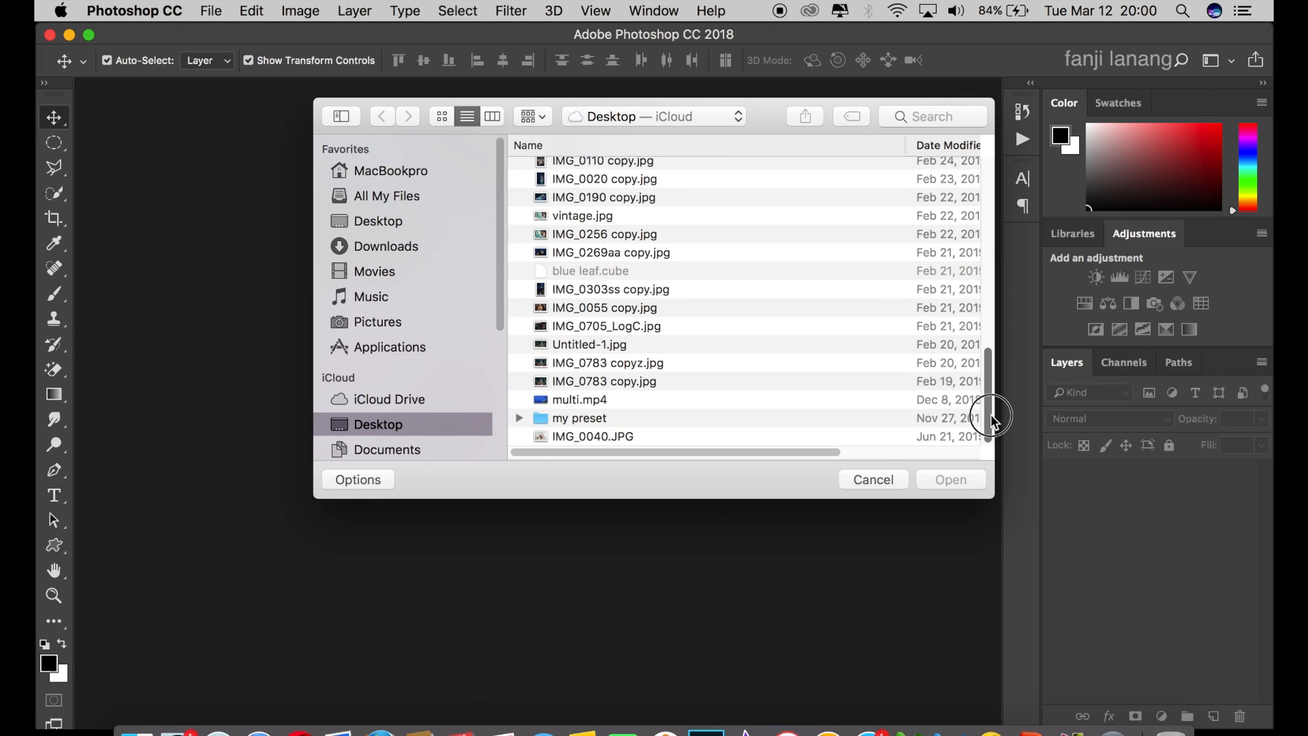
{"action": "left_click", "coordinate": [778, 437]}
{"action": "left_click", "coordinate": [960, 480]}
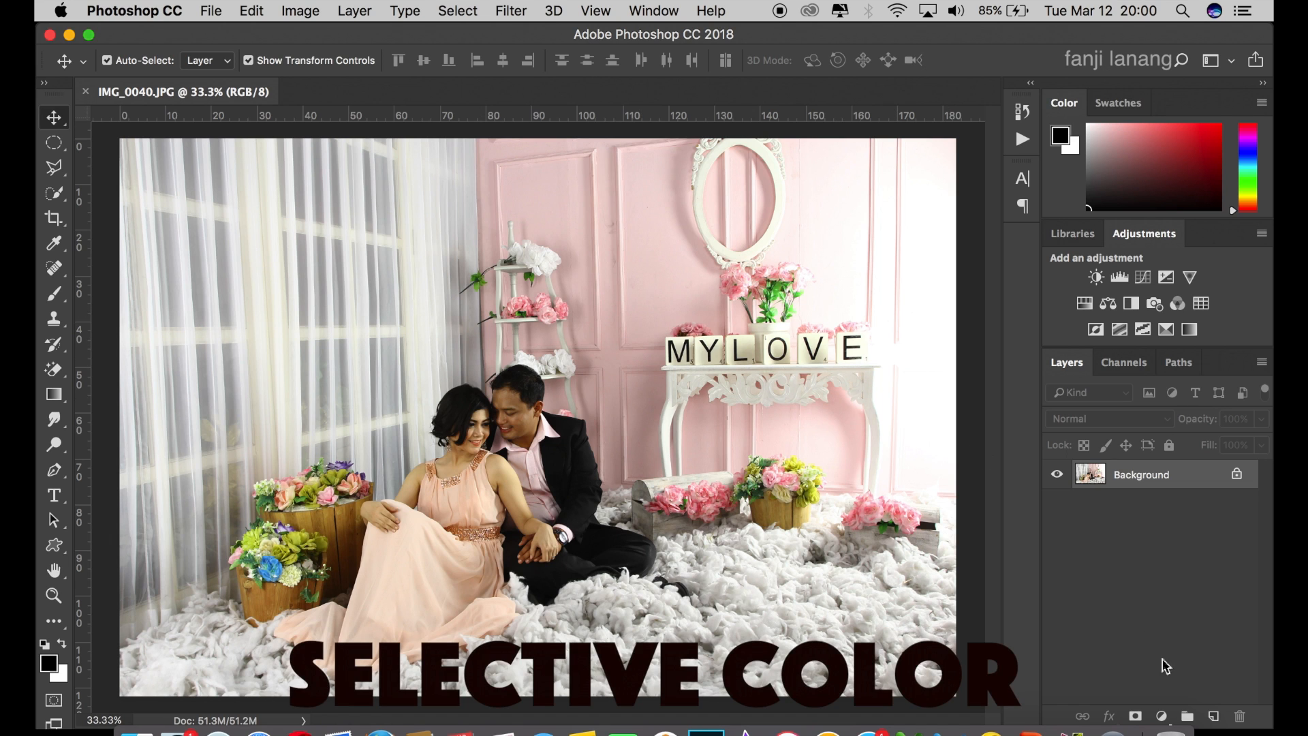
Add a Selective Color adjustment layer above the Background, keeping its default values, and set its blend mode to Screen.
{"action": "left_click", "coordinate": [1161, 716]}
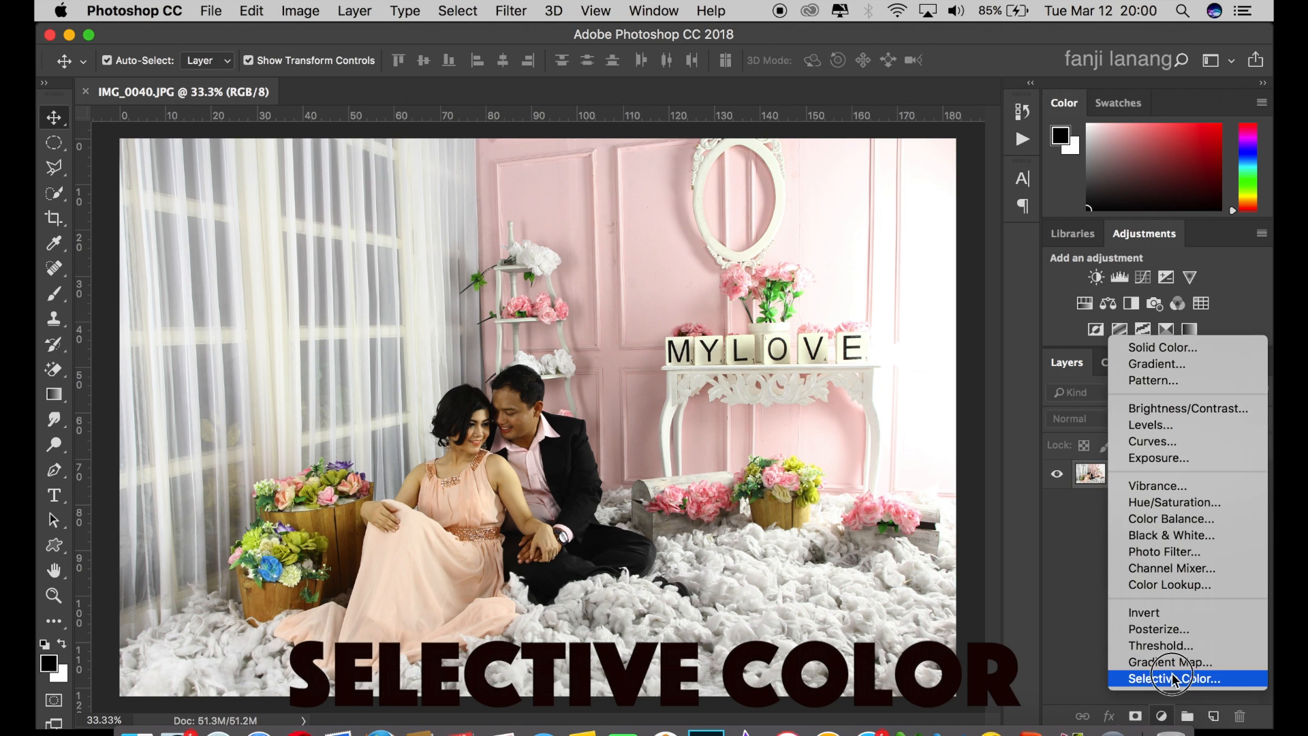
{"action": "left_click", "coordinate": [1173, 677]}
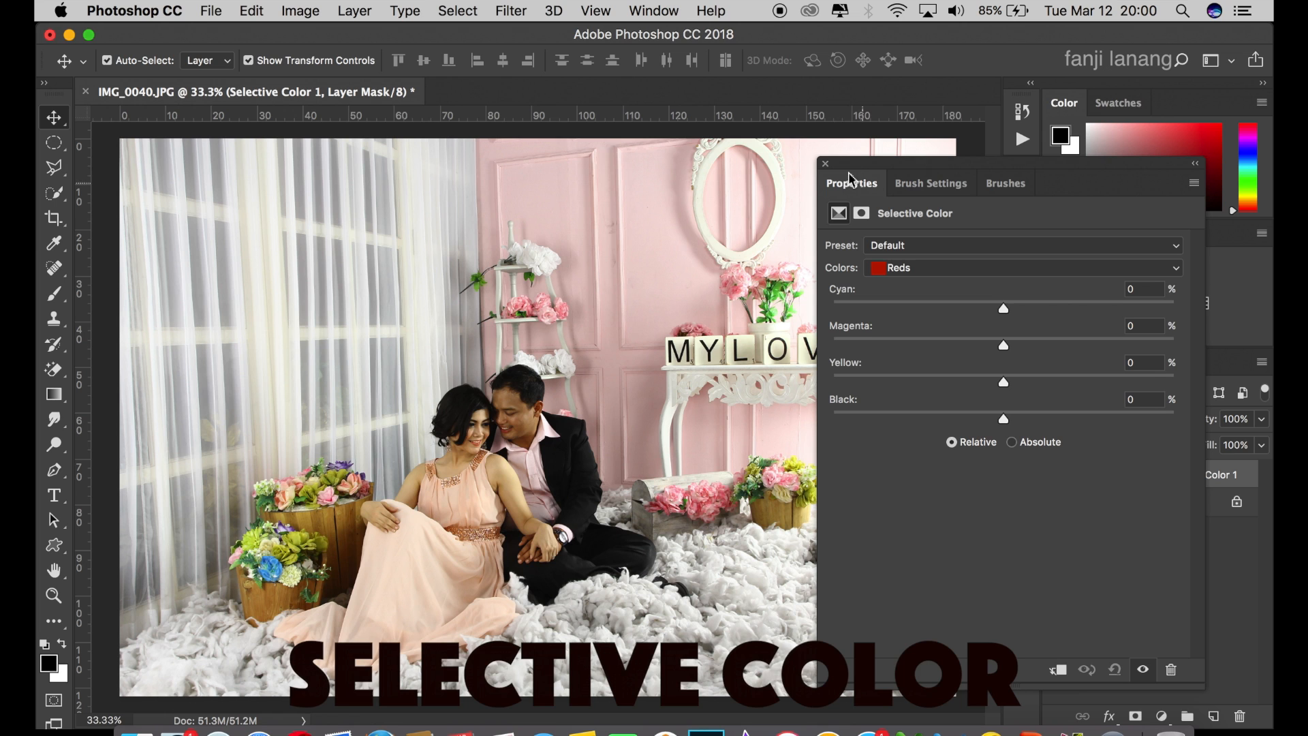
{"action": "left_click", "coordinate": [825, 165]}
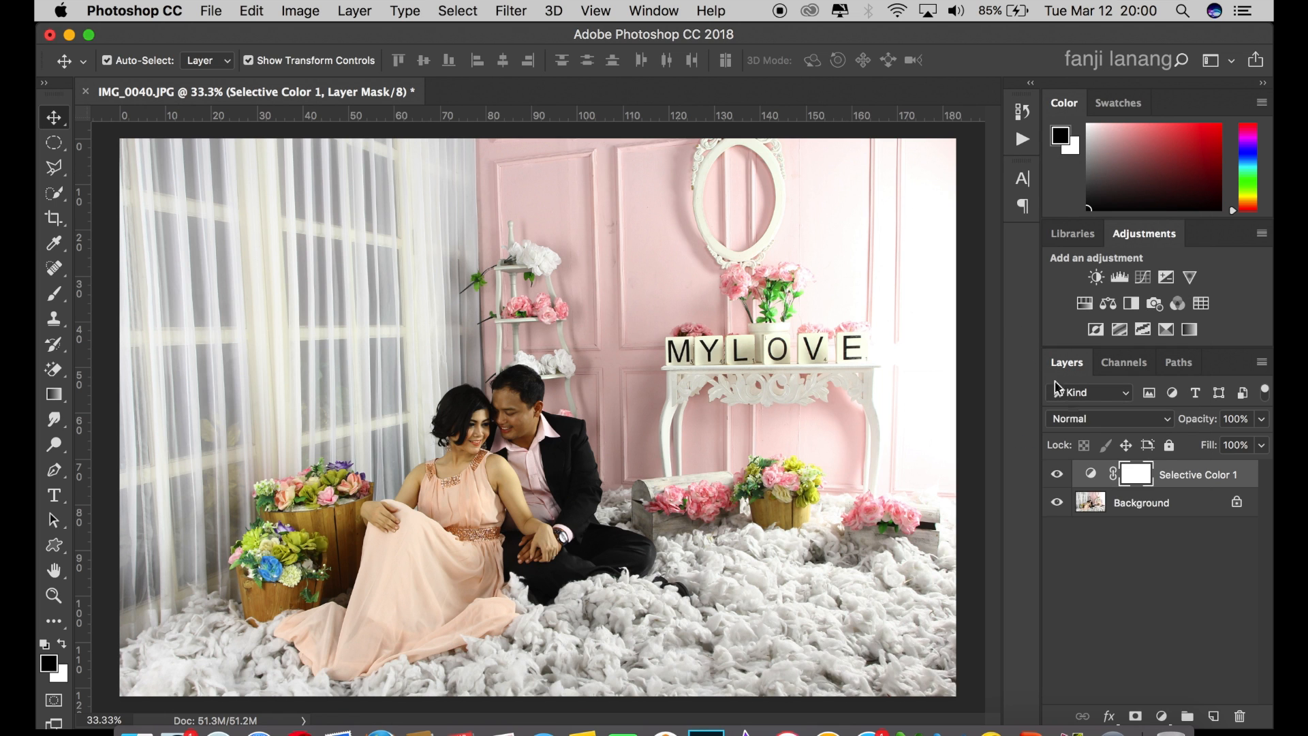
{"action": "left_click", "coordinate": [1090, 420]}
{"action": "left_click", "coordinate": [1088, 557]}
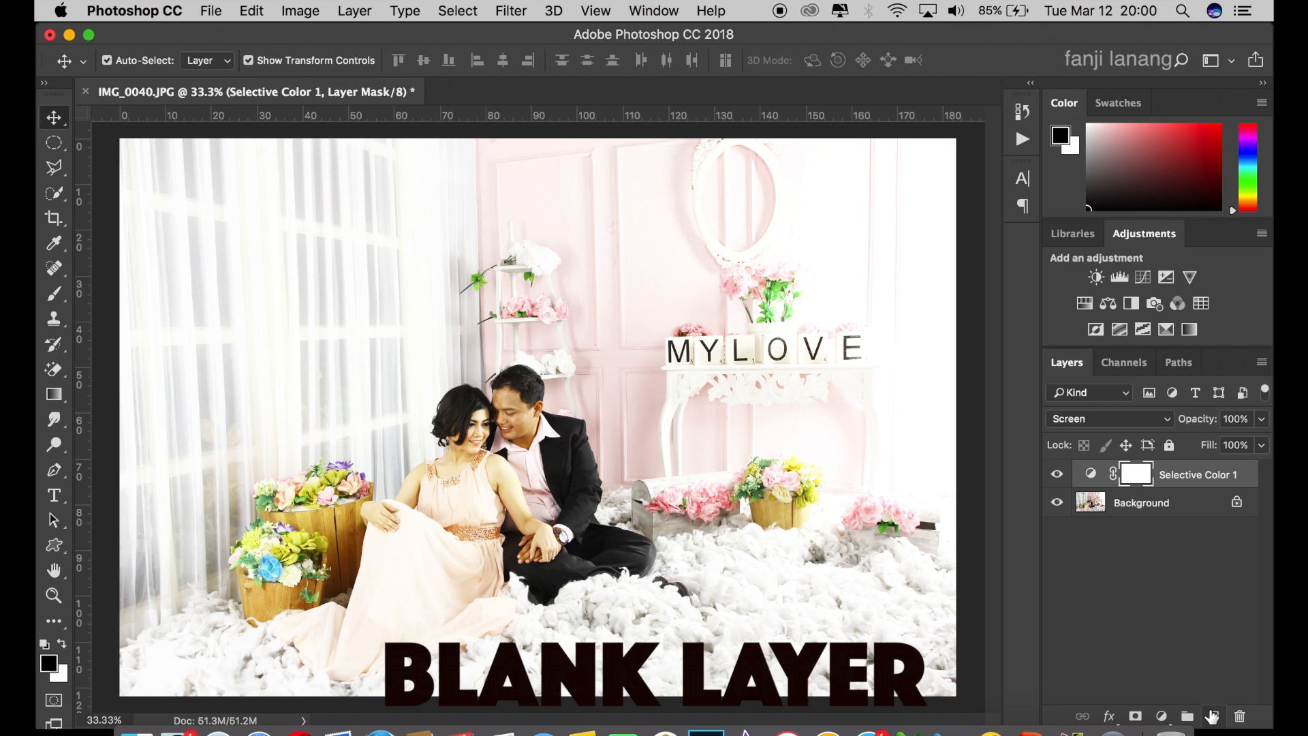
Create a blank layer on top and fill it with the merged picture using Apply Image.
{"action": "left_click", "coordinate": [1213, 716]}
{"action": "left_click", "coordinate": [308, 17]}
{"action": "left_click", "coordinate": [308, 18]}
{"action": "left_click", "coordinate": [306, 18]}
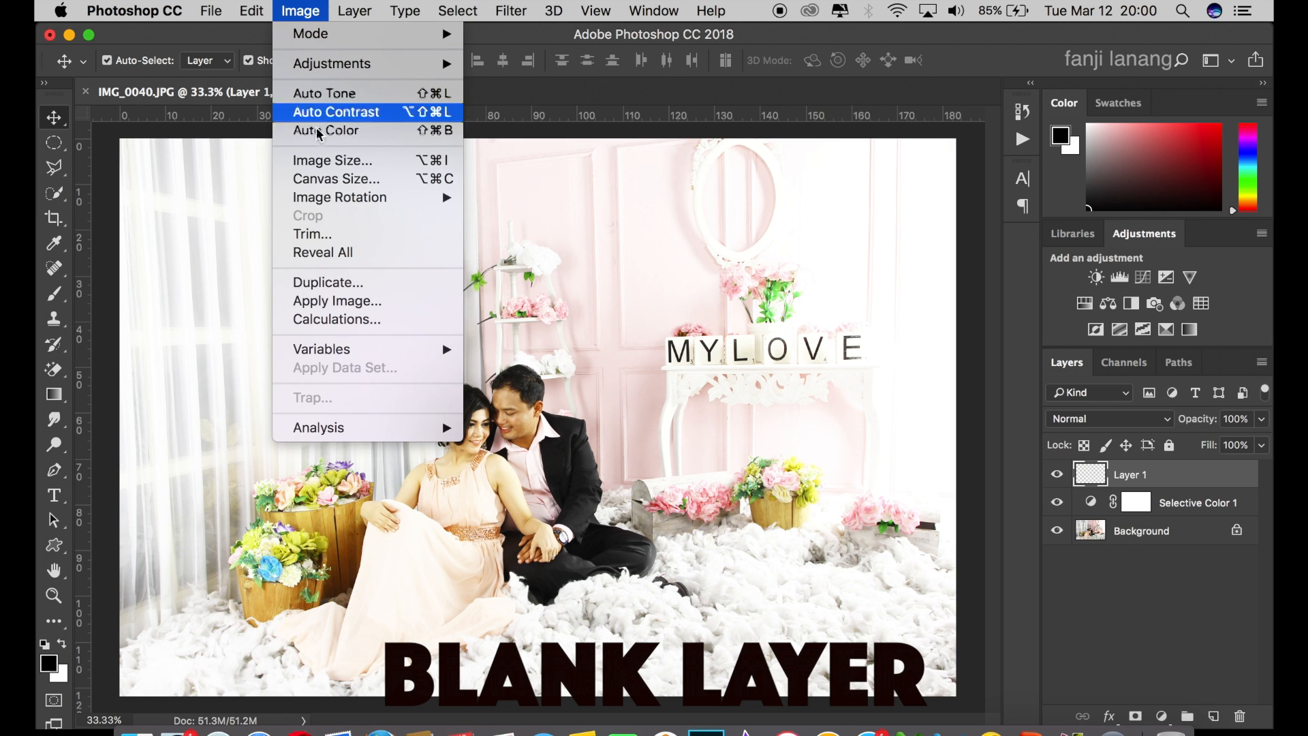
{"action": "left_click", "coordinate": [345, 300]}
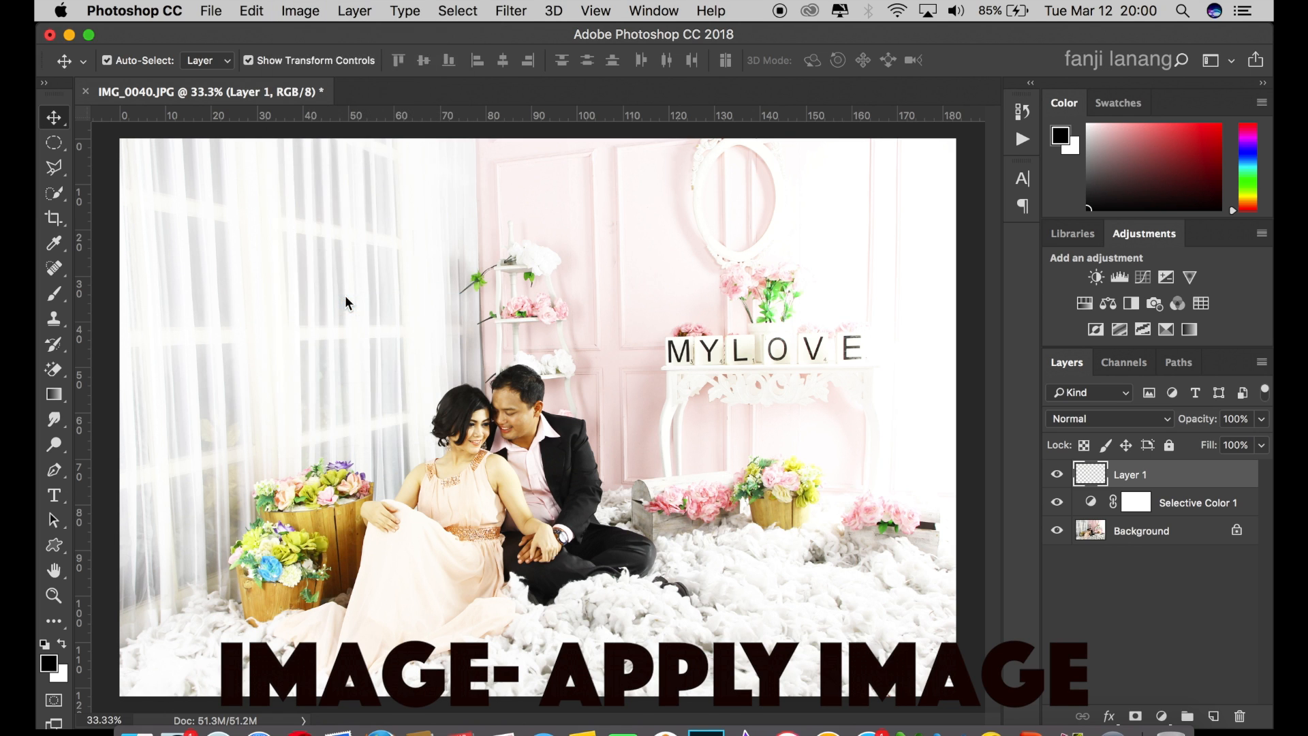
{"action": "left_click", "coordinate": [1008, 80]}
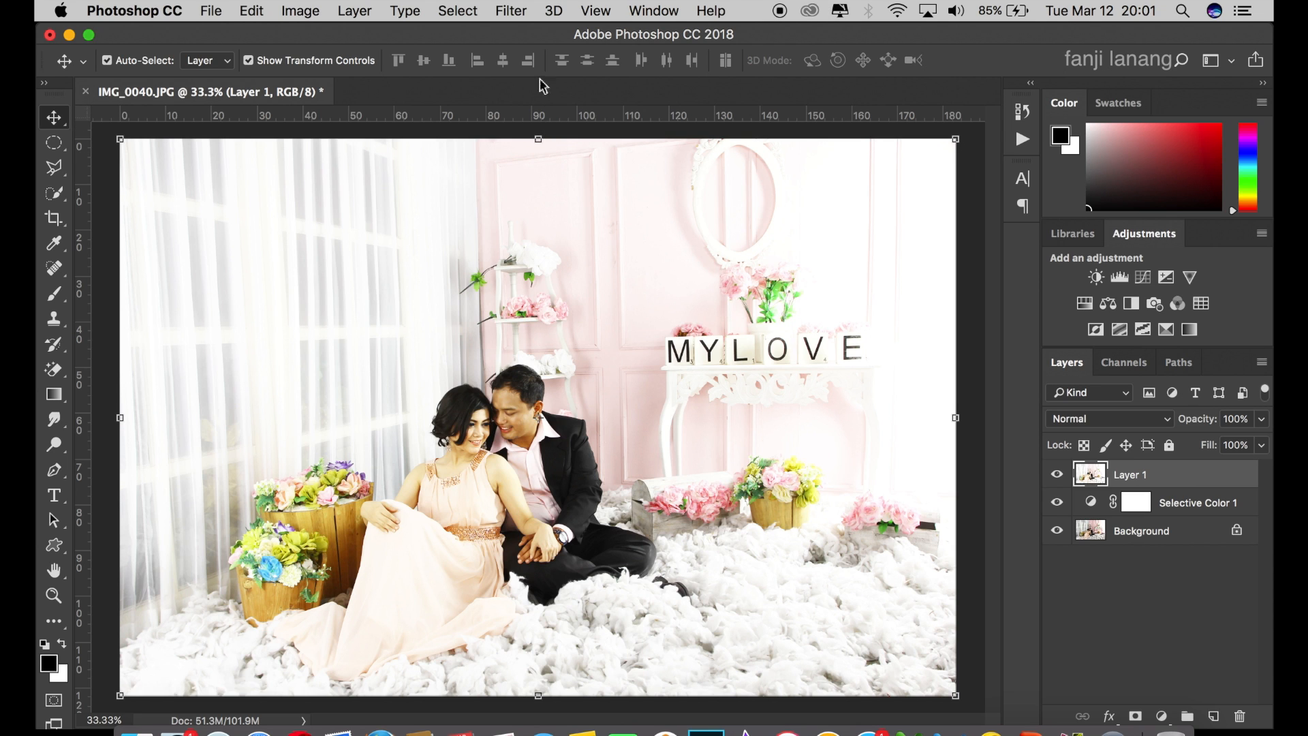
Start an Iris Blur on Layer 1, centre it on the couple, and pull the fully sharp zone closer around them.
{"action": "left_click", "coordinate": [507, 12]}
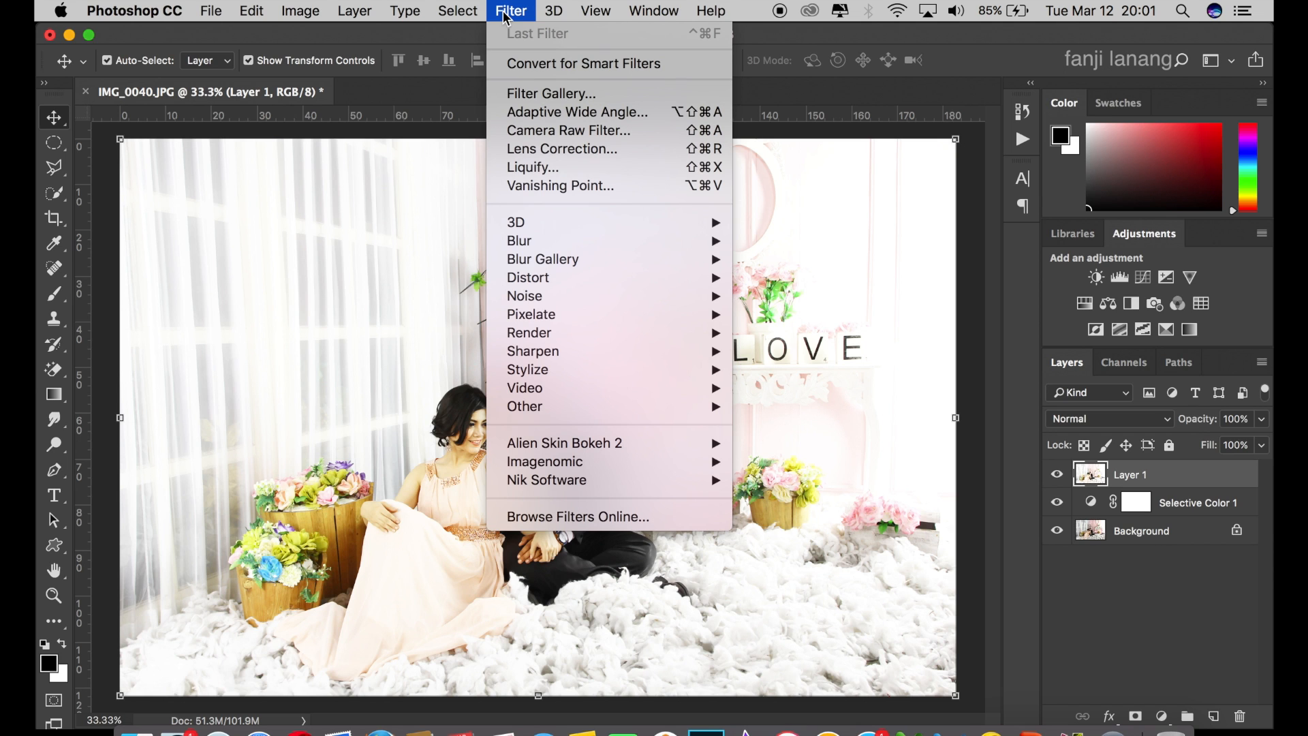
{"action": "mouse_move", "coordinate": [633, 266]}
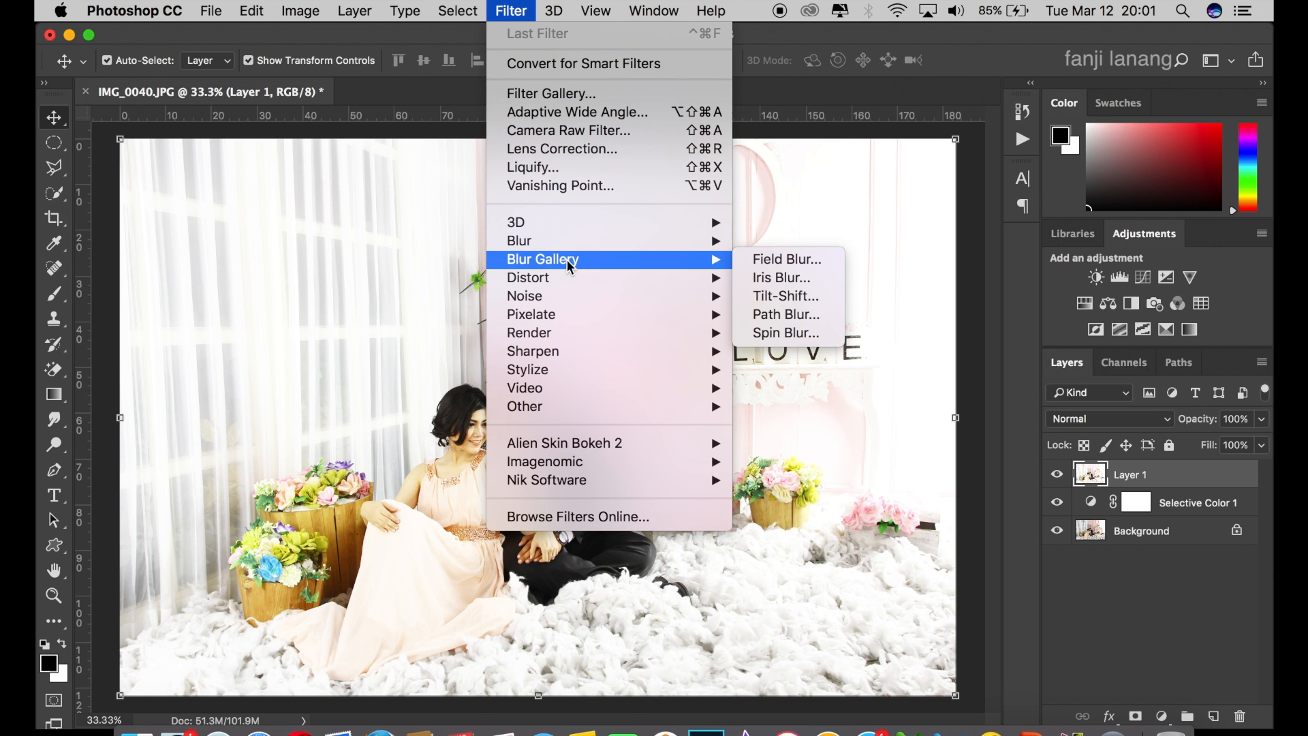
{"action": "left_click", "coordinate": [783, 277]}
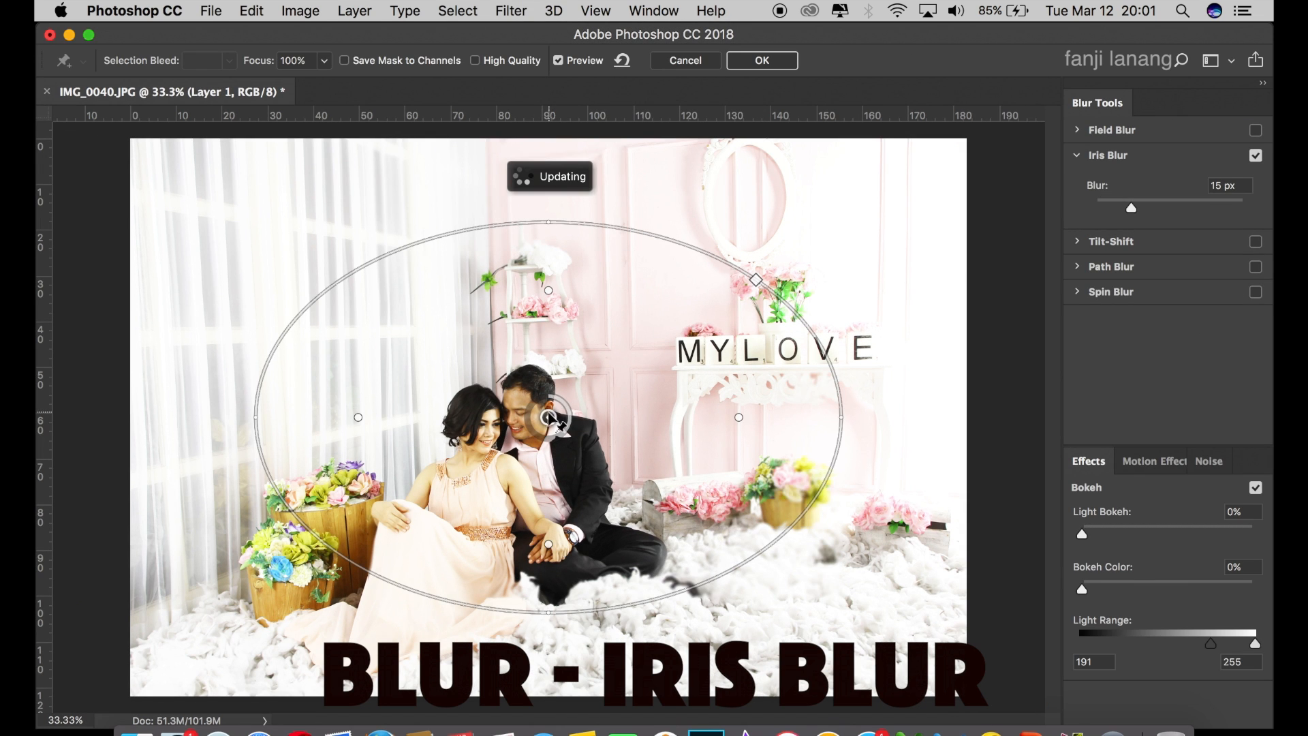
{"action": "left_click_drag", "start_coordinate": [520, 450], "coordinate": [492, 475]}
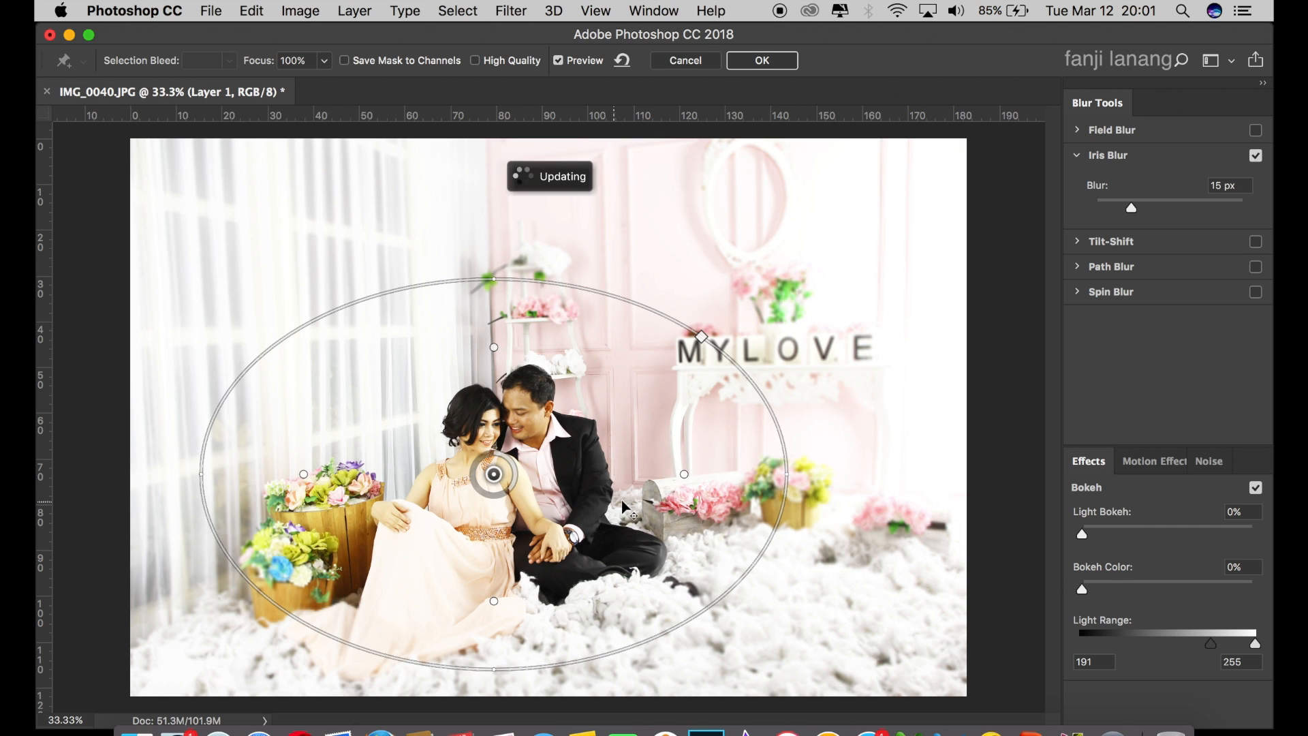
{"action": "left_click_drag", "start_coordinate": [683, 475], "coordinate": [656, 489]}
{"action": "left_click_drag", "start_coordinate": [641, 478], "coordinate": [640, 480]}
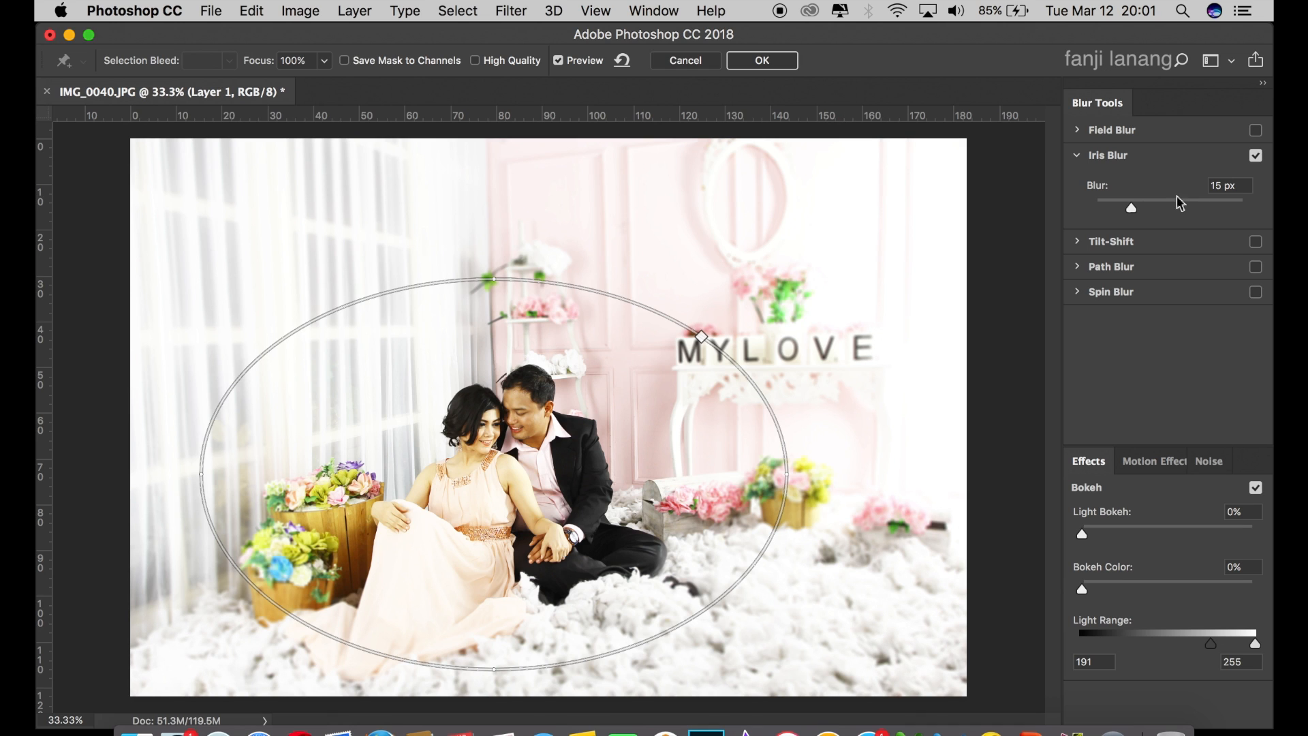
Set the Iris Blur amount to 20 px, narrow the ellipse slightly, and apply the blur.
{"action": "left_click", "coordinate": [1238, 181]}
{"action": "type", "text": "20"}
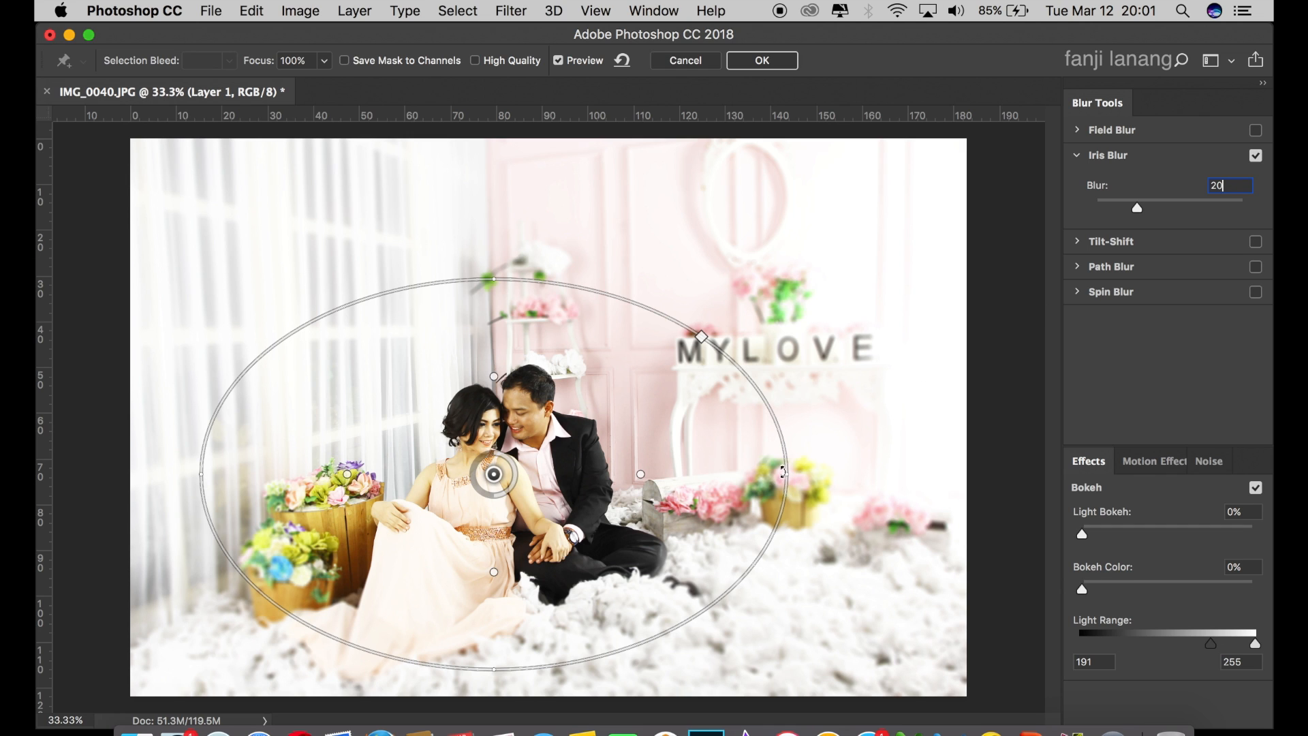
{"action": "left_click_drag", "start_coordinate": [782, 473], "coordinate": [763, 473]}
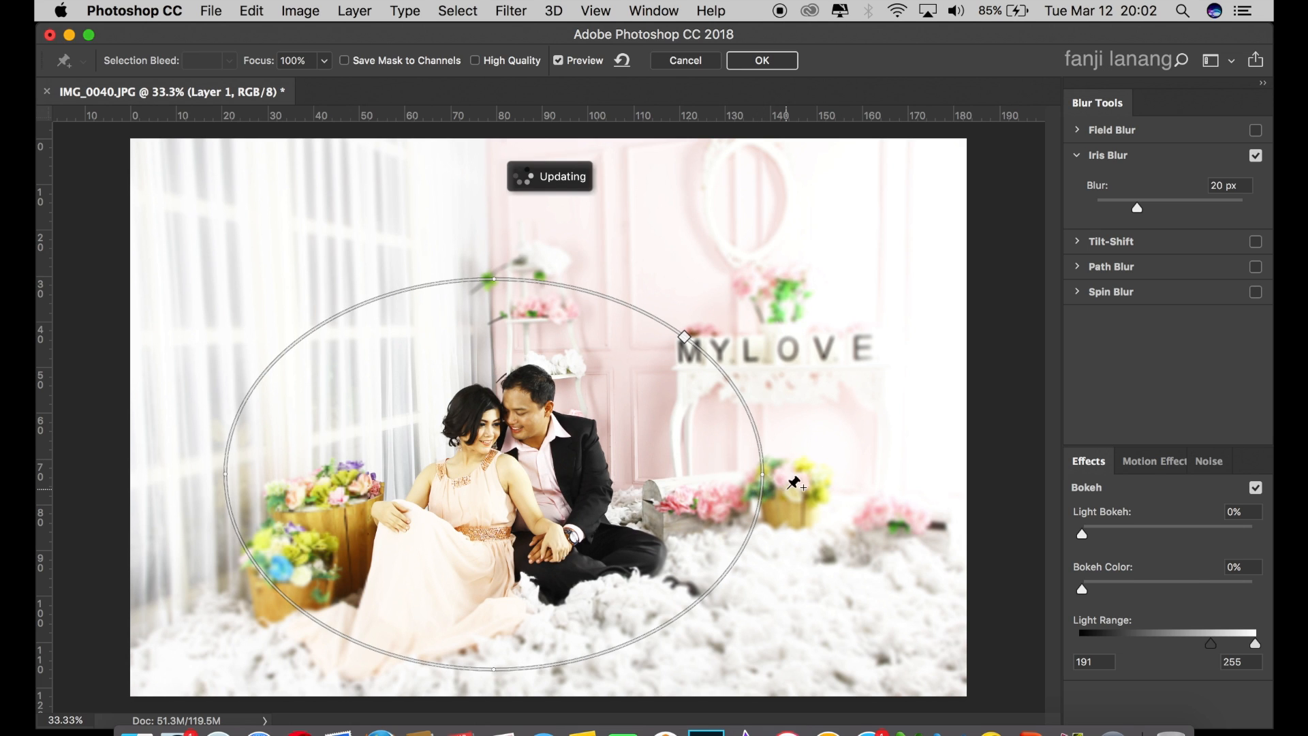
{"action": "left_click", "coordinate": [745, 68]}
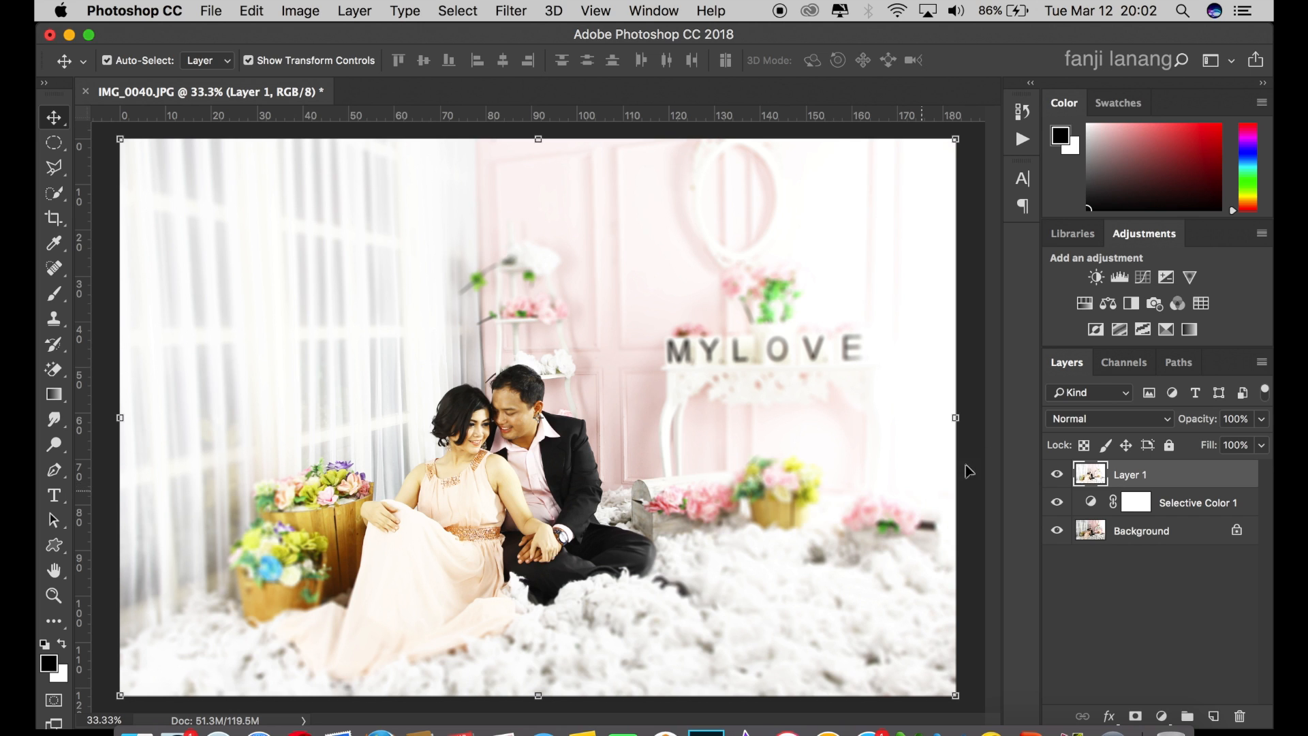
Add a second Selective Color adjustment layer and set Black to 5% for the Blacks.
{"action": "left_click", "coordinate": [1161, 716]}
{"action": "left_click", "coordinate": [1171, 679]}
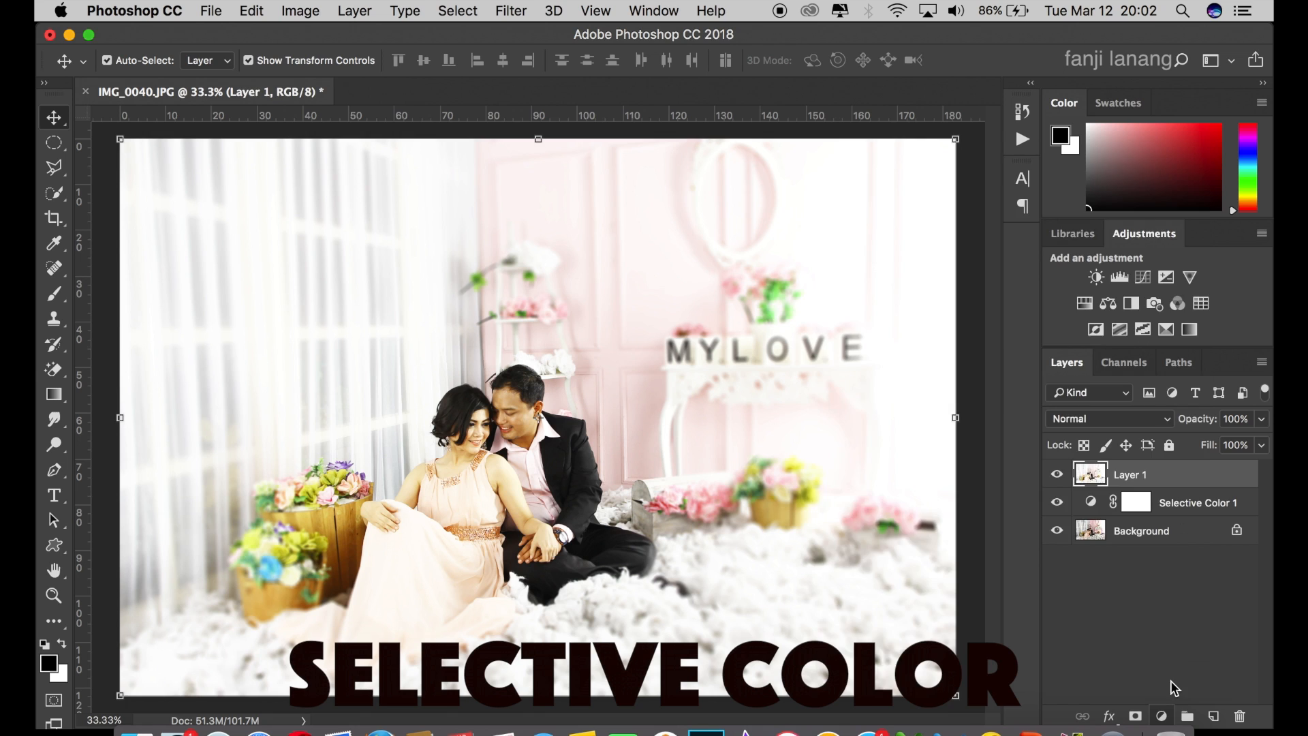
{"action": "left_click", "coordinate": [1015, 268]}
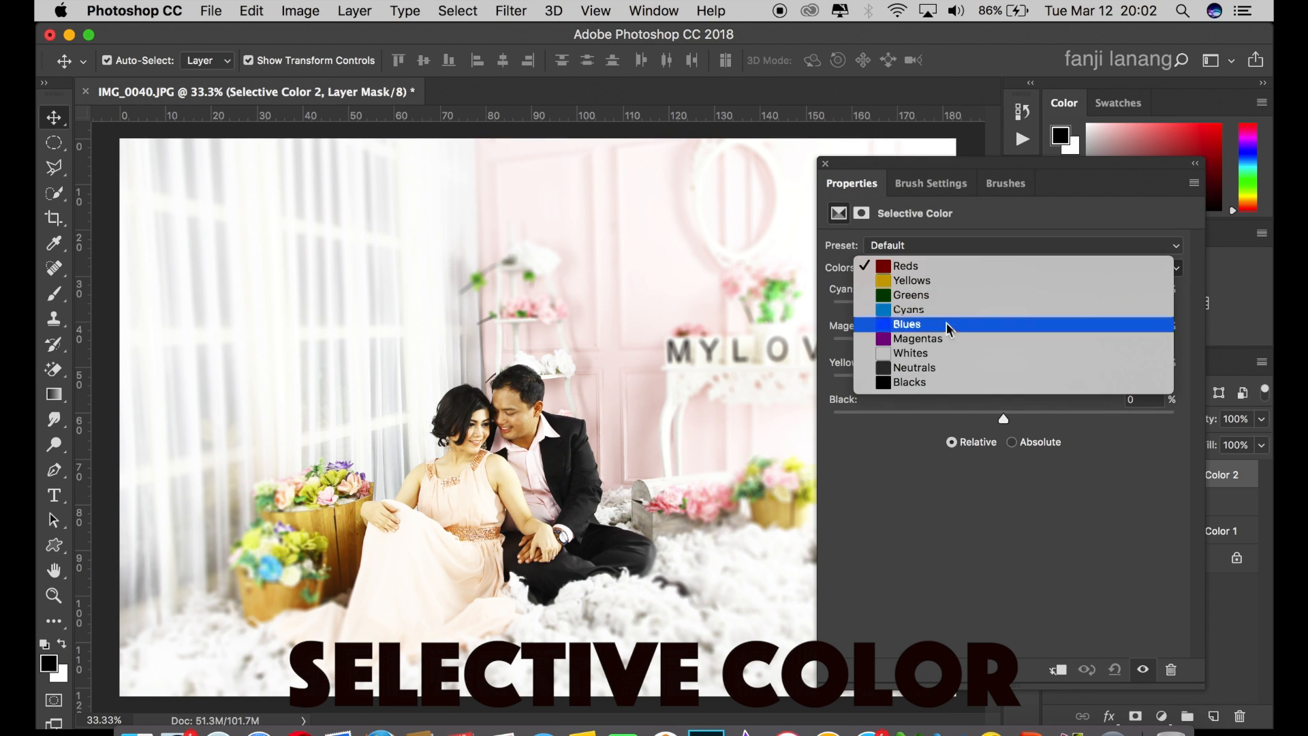
{"action": "left_click", "coordinate": [916, 383]}
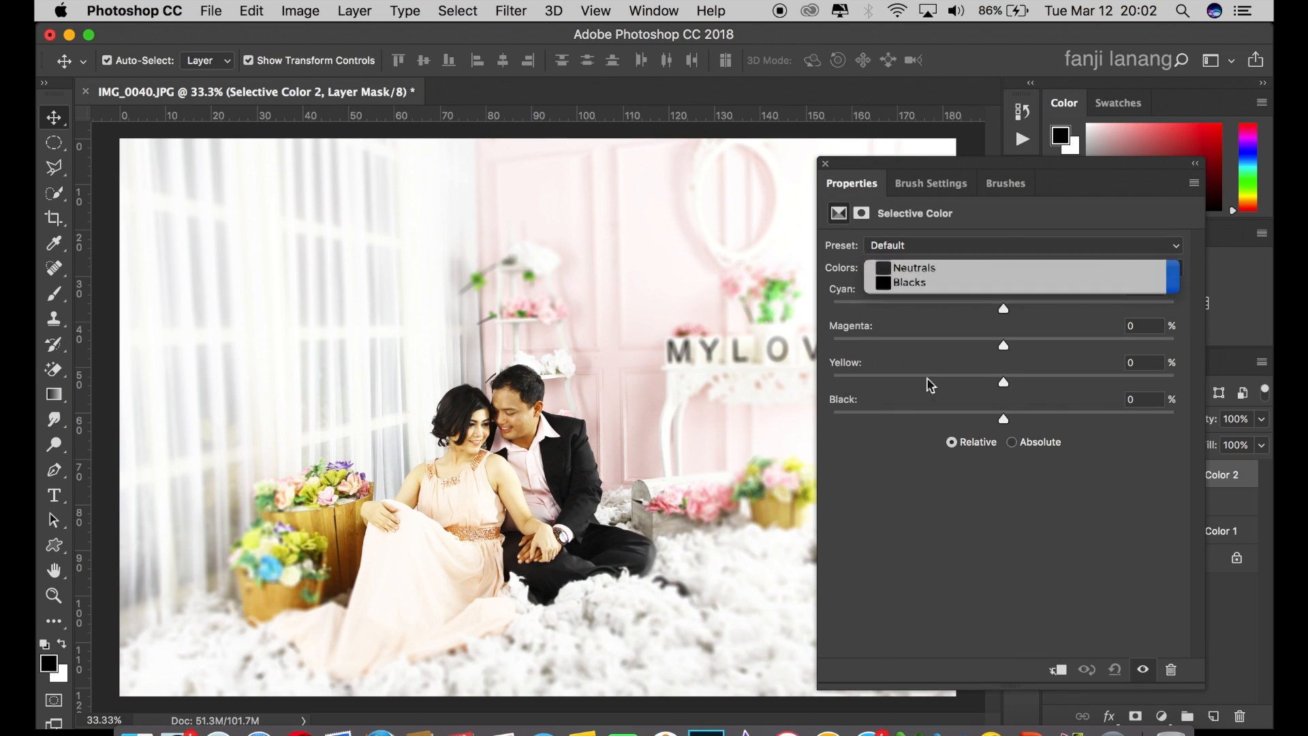
{"action": "left_click", "coordinate": [1144, 399]}
{"action": "type", "text": "5"}
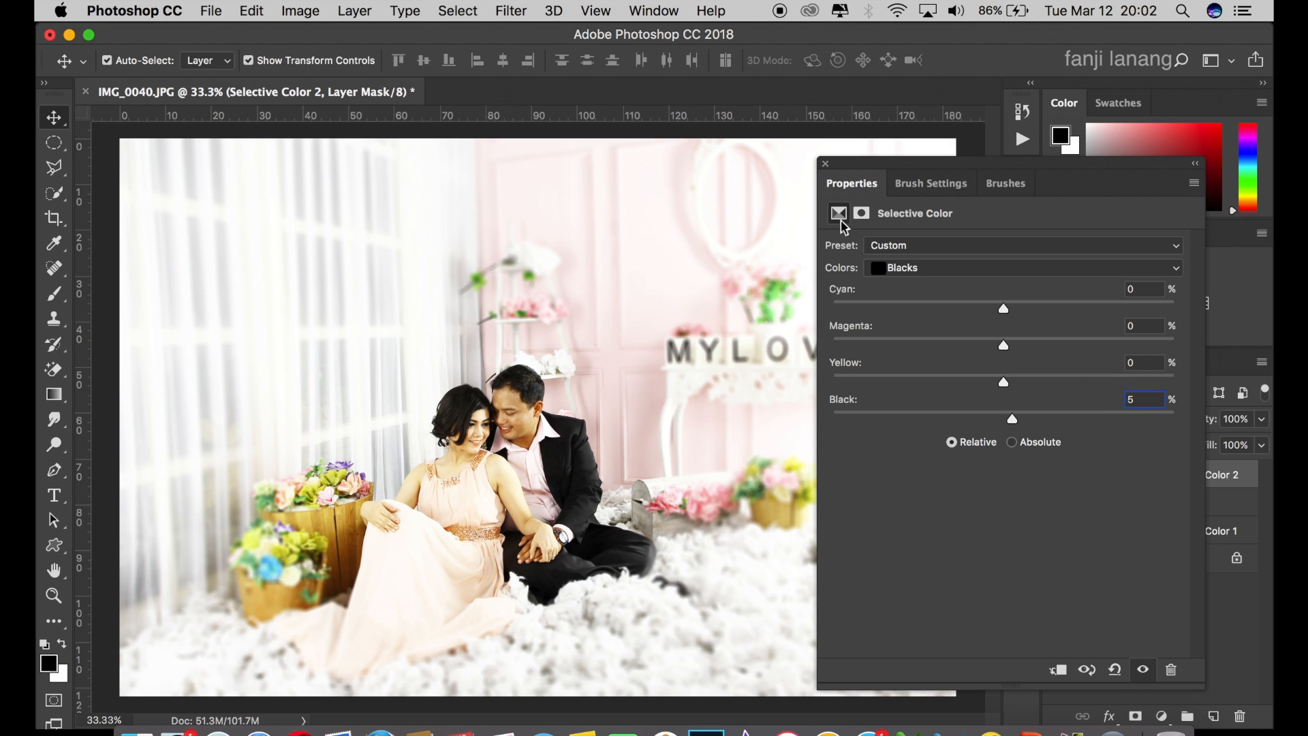
{"action": "left_click", "coordinate": [825, 163]}
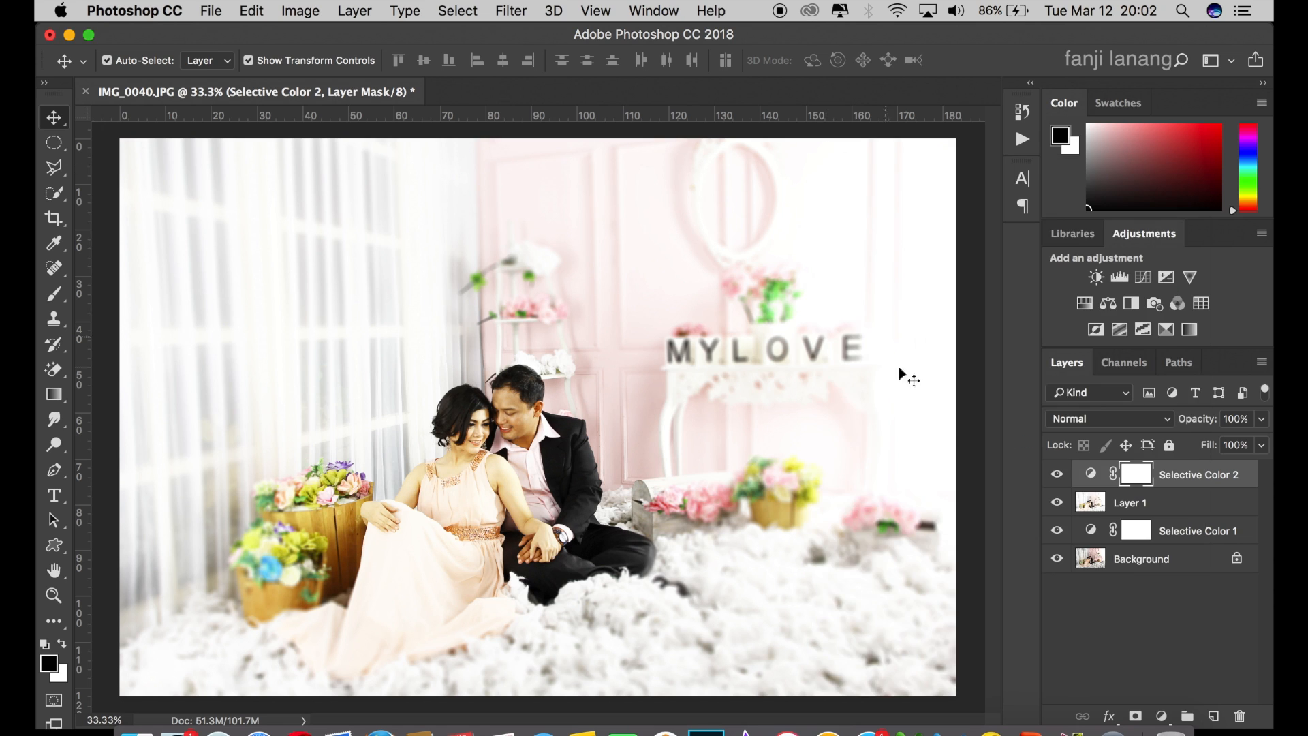
Add a Color Balance adjustment layer and tune its Highlights, with Cyan–Red at -5 and a further channel at 5.
{"action": "left_click", "coordinate": [1159, 717]}
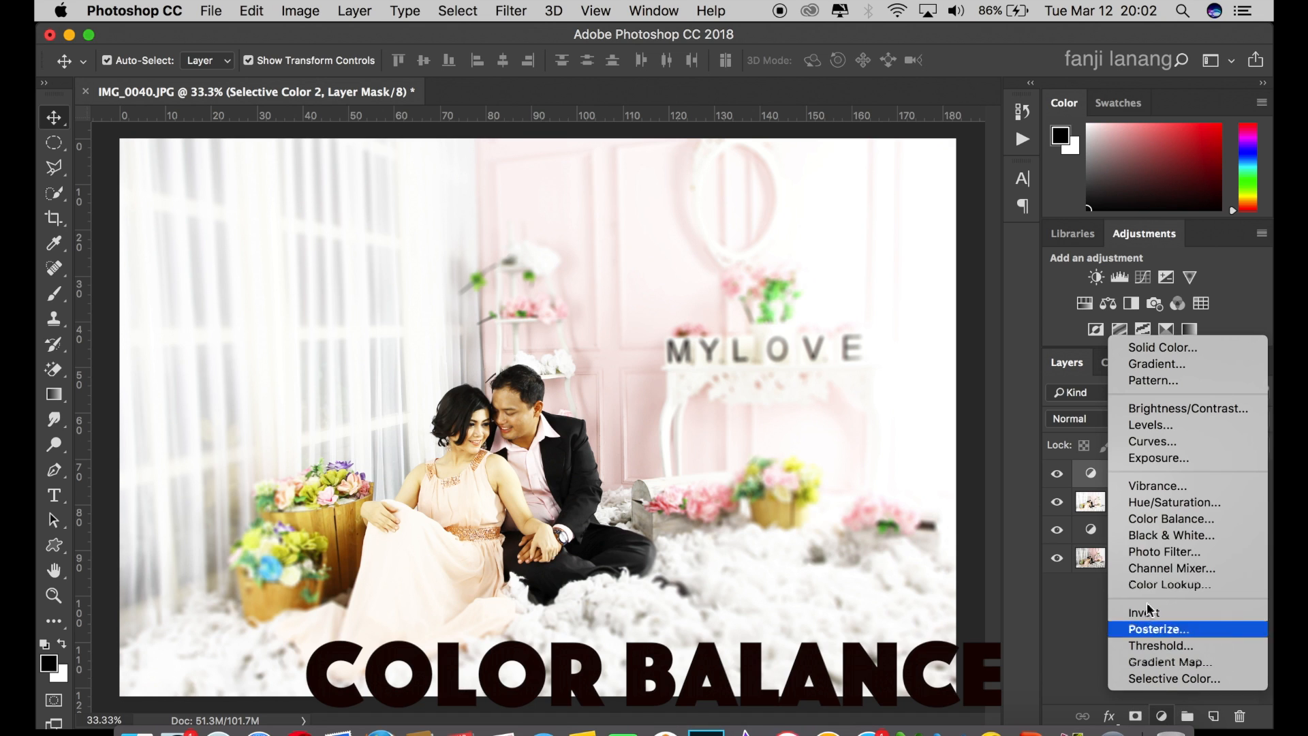
{"action": "left_click", "coordinate": [1181, 531]}
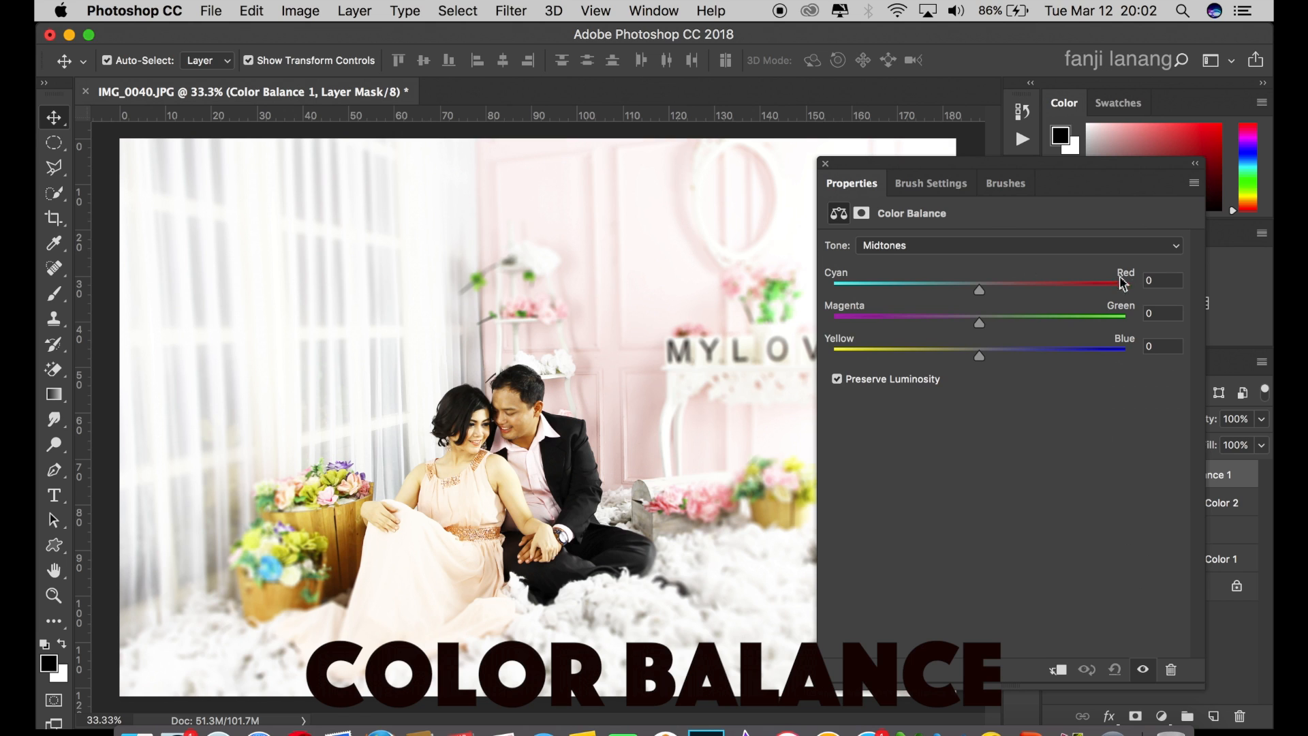
{"action": "left_click", "coordinate": [1078, 247]}
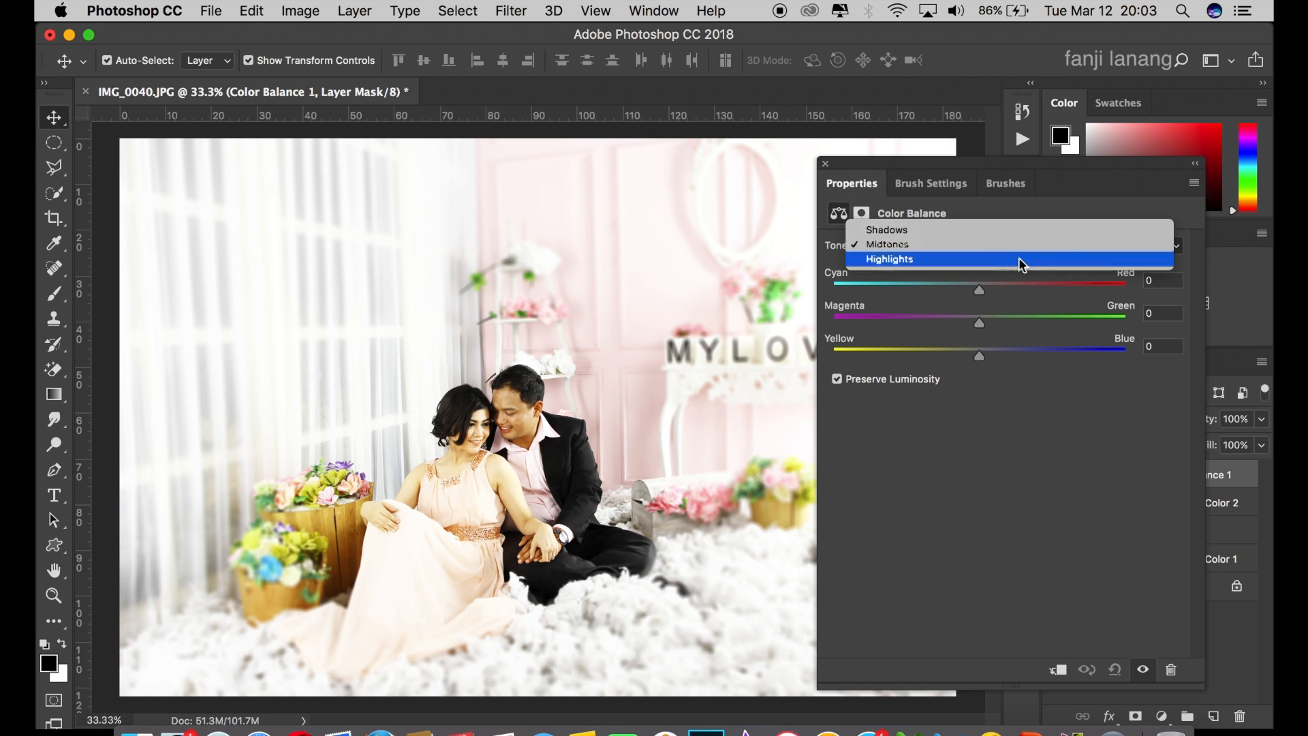
{"action": "left_click", "coordinate": [997, 259]}
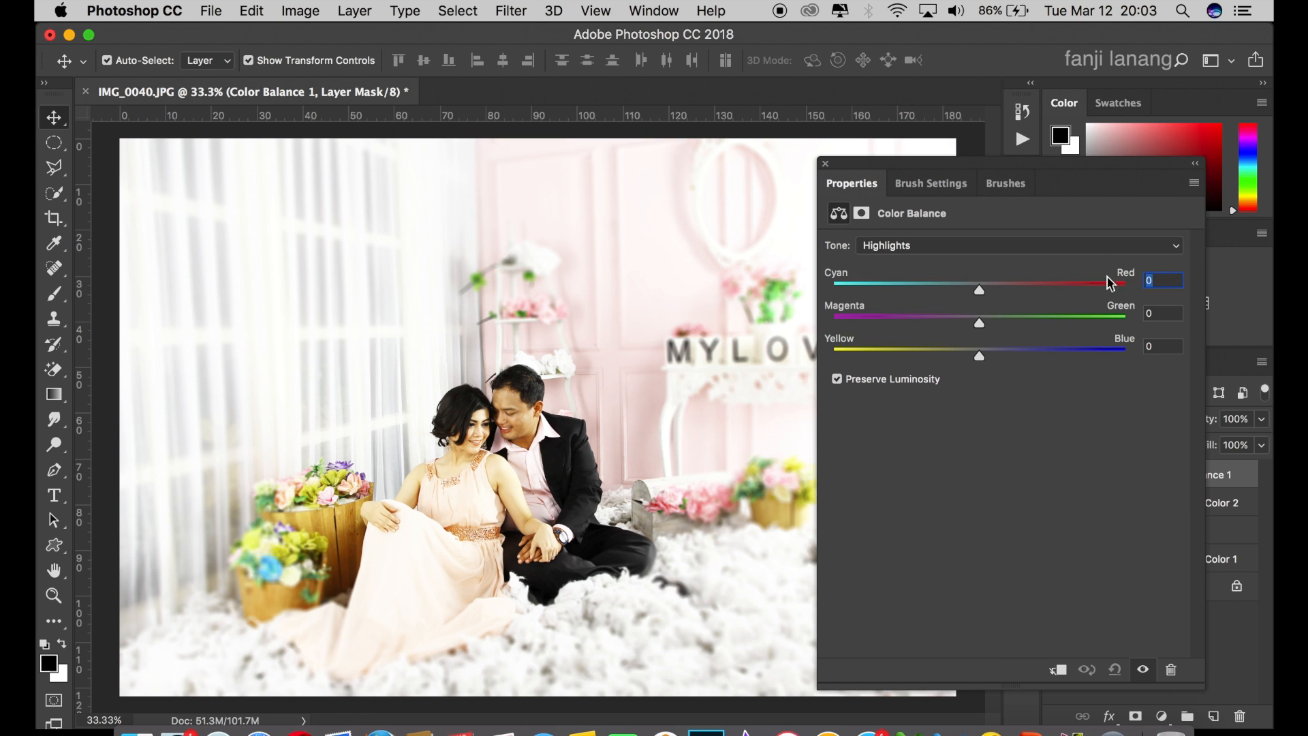
{"action": "type", "text": "-5"}
{"action": "type", "text": "5"}
{"action": "left_click", "coordinate": [826, 164]}
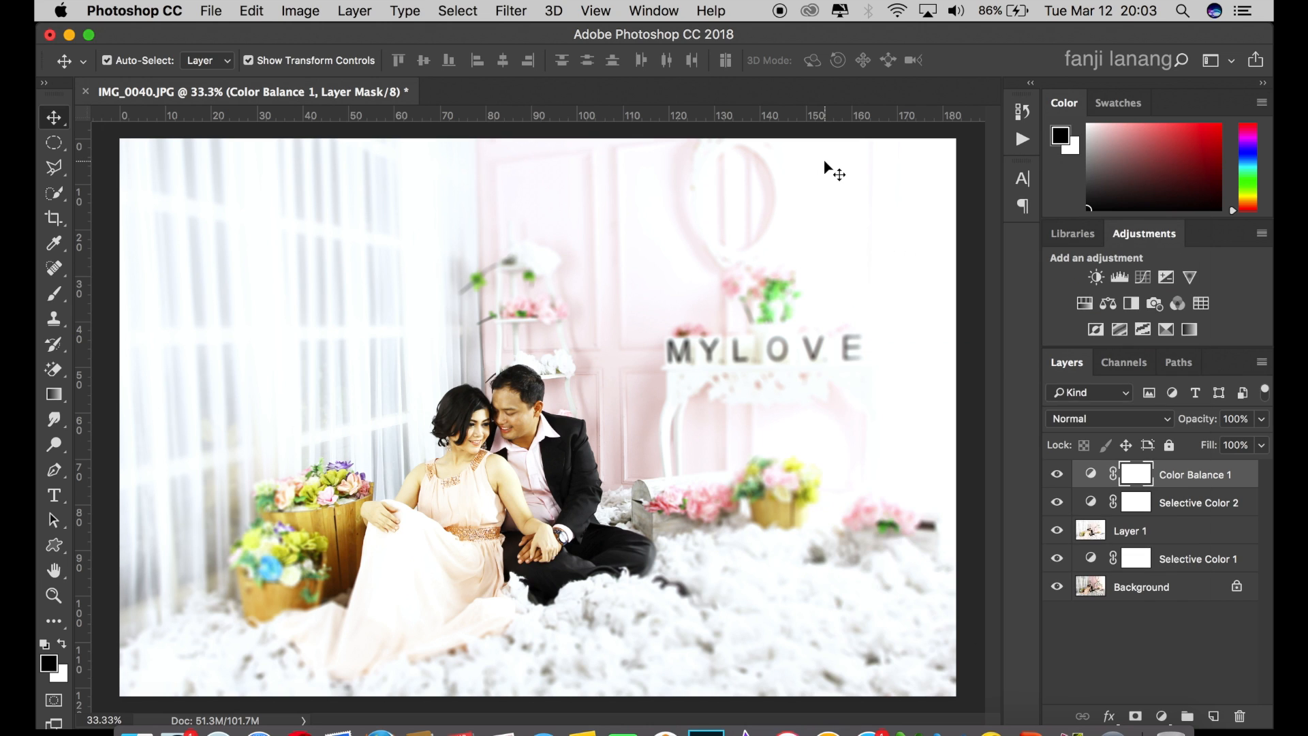
Add a new layer and place the horizontal text "DREAMY COLOR TONE" at 140 pt over the curtains.
{"action": "left_click", "coordinate": [1214, 716]}
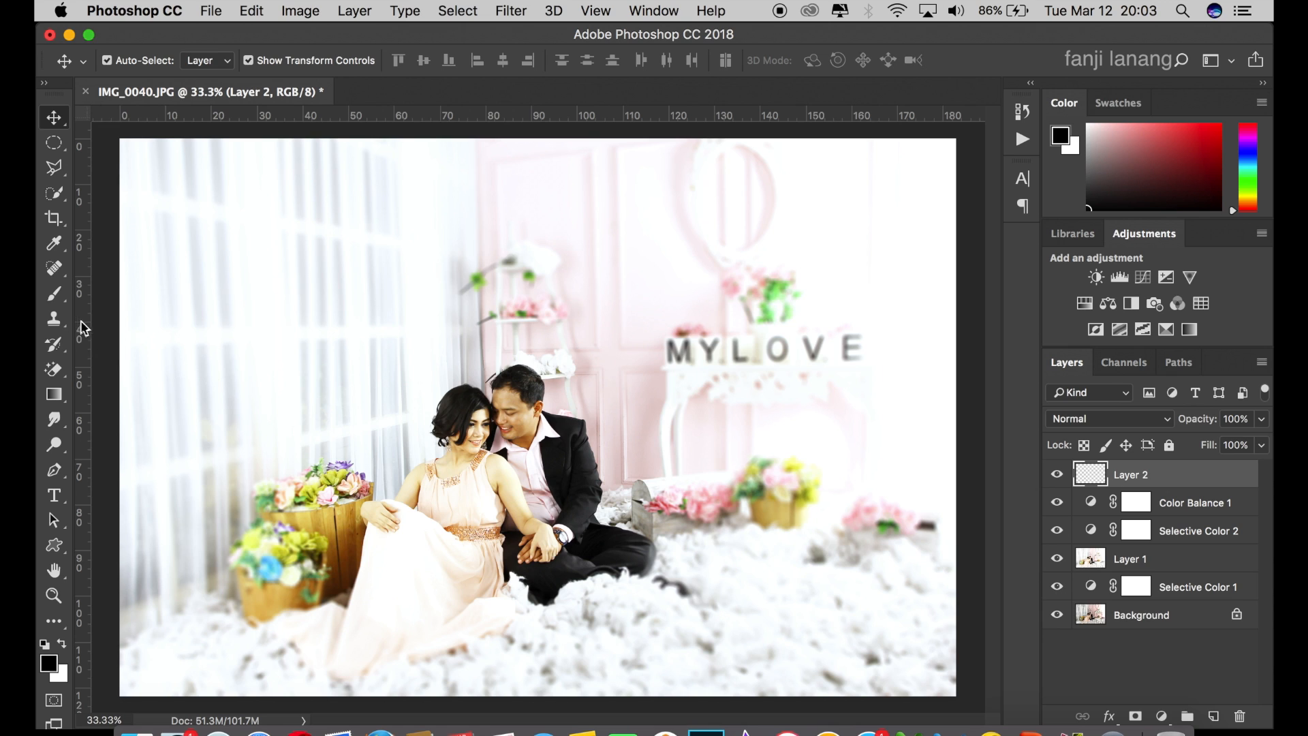
{"action": "left_click", "coordinate": [54, 495]}
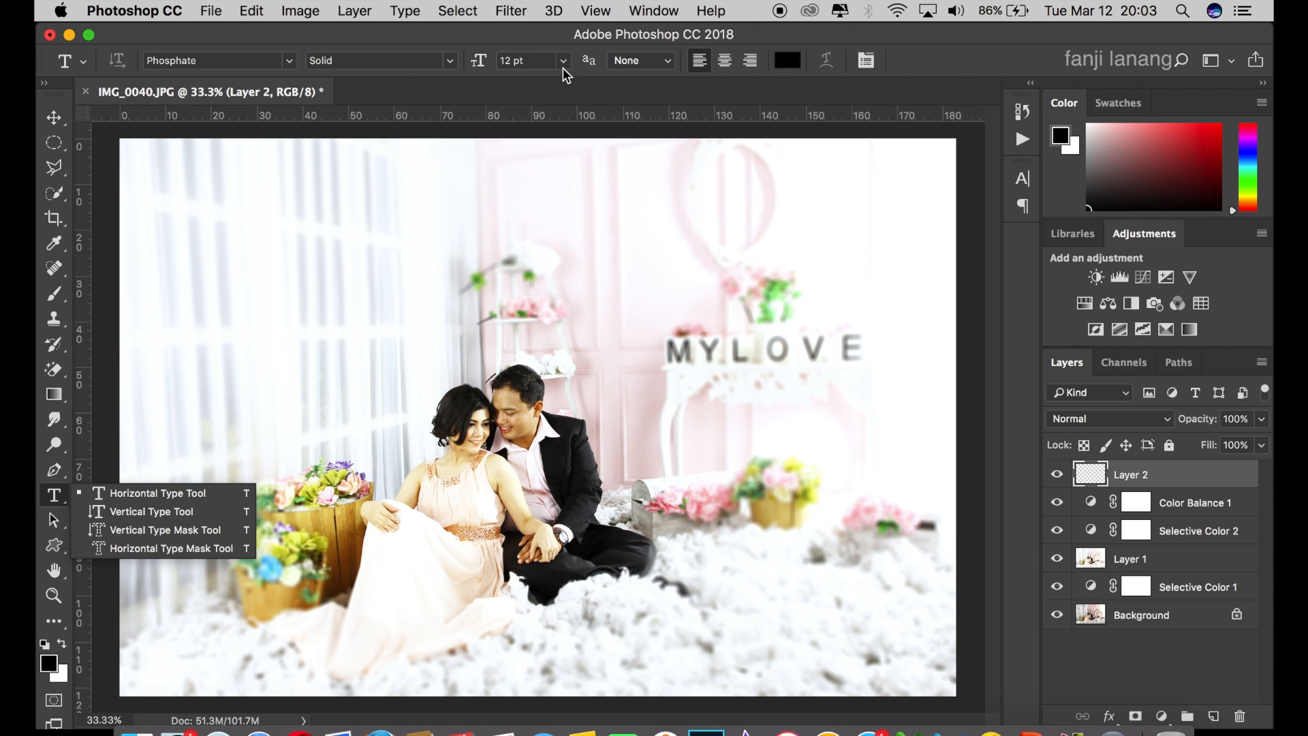
{"action": "left_click", "coordinate": [547, 61]}
{"action": "type", "text": "140"}
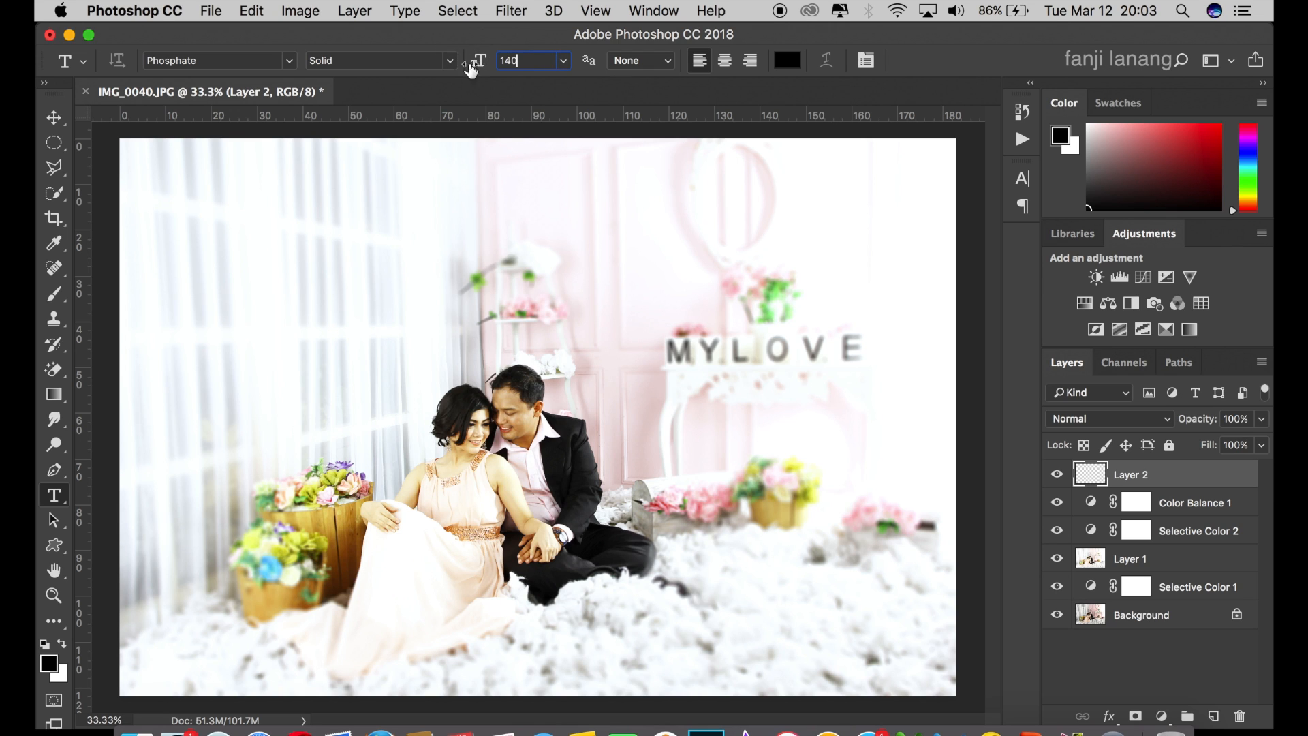
{"action": "key", "text": "Return"}
{"action": "left_click", "coordinate": [230, 309]}
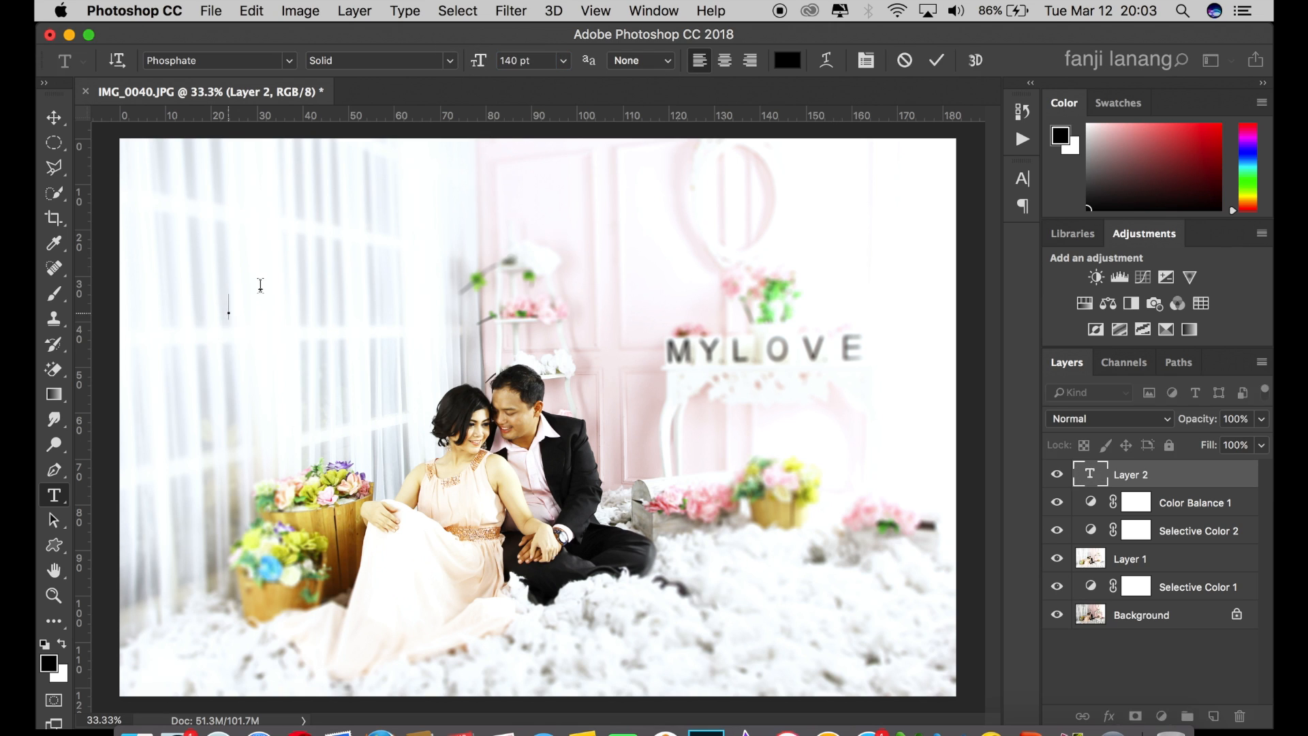
{"action": "type", "text": "DREAMY"}
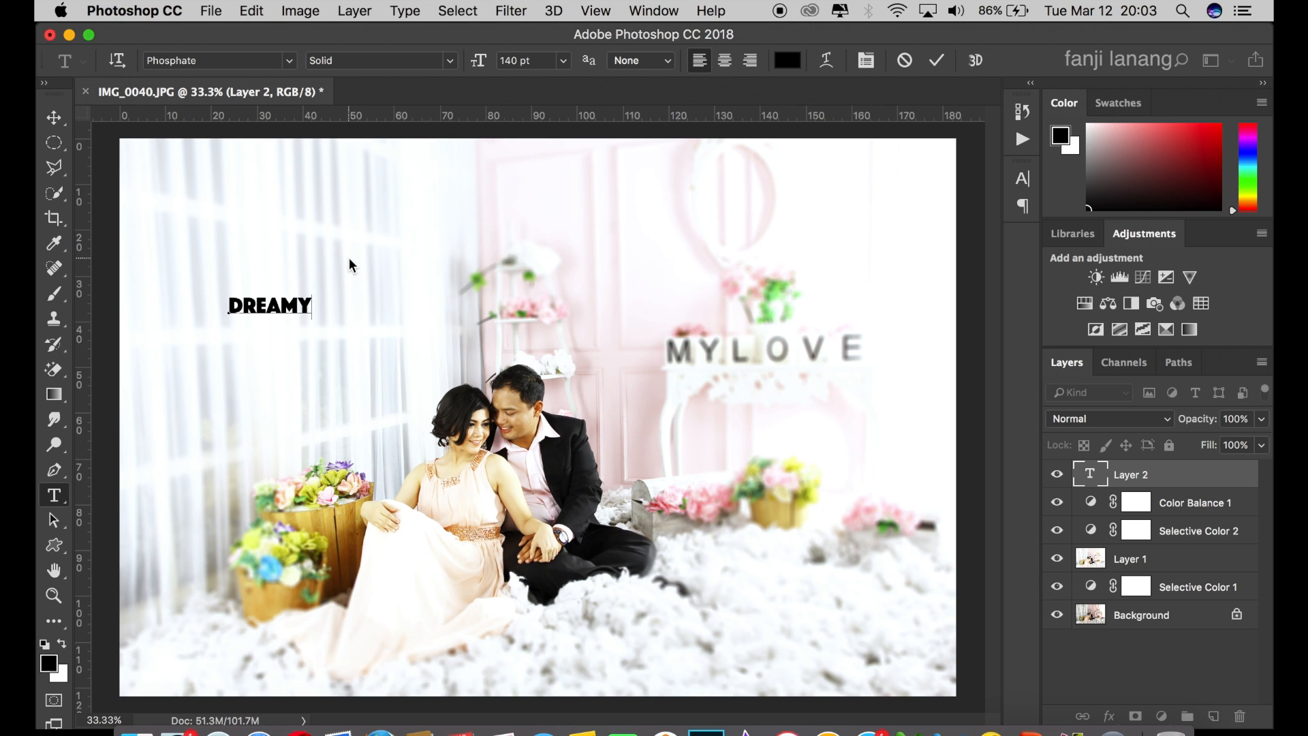
{"action": "type", "text": " C"}
{"action": "type", "text": "OR"}
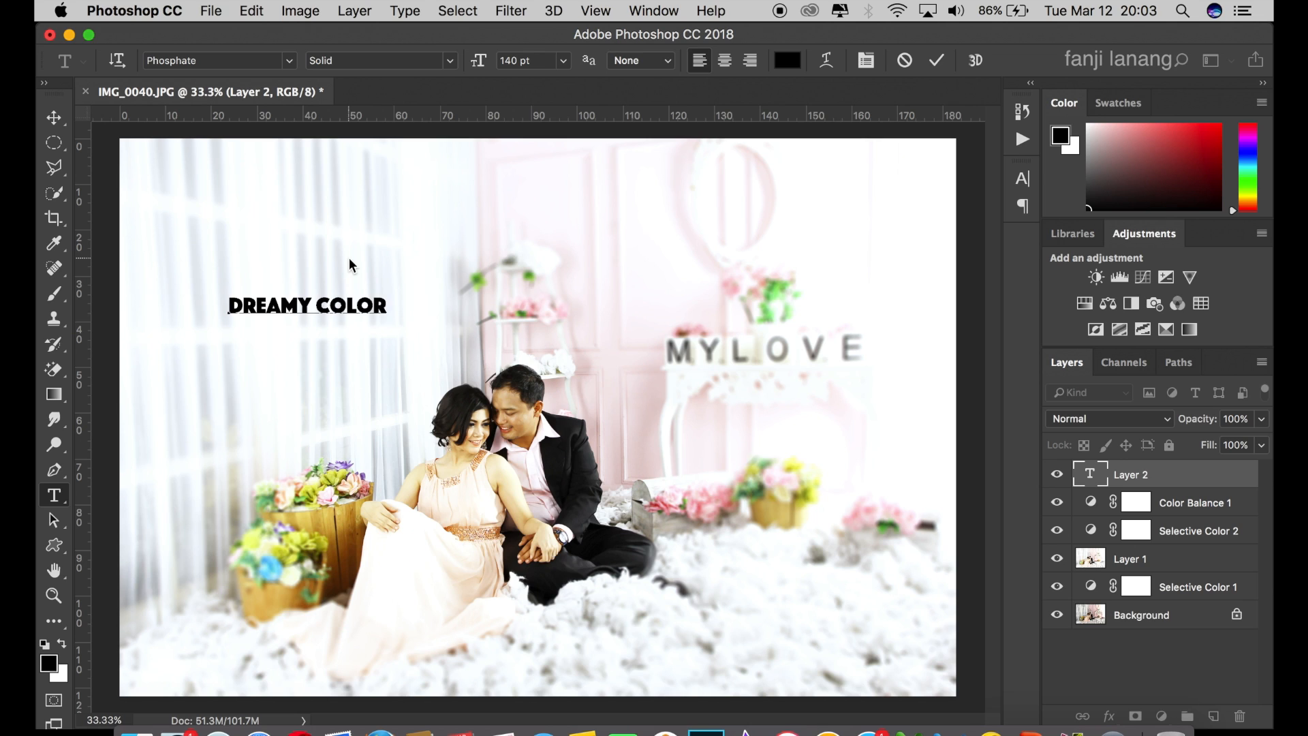
{"action": "type", "text": " TONE"}
Move the "DREAMY COLOR TONE" text up and to the left over the curtains, then deselect it.
{"action": "left_click", "coordinate": [54, 119]}
{"action": "left_click", "coordinate": [343, 311]}
{"action": "left_click_drag", "start_coordinate": [343, 311], "coordinate": [289, 294]}
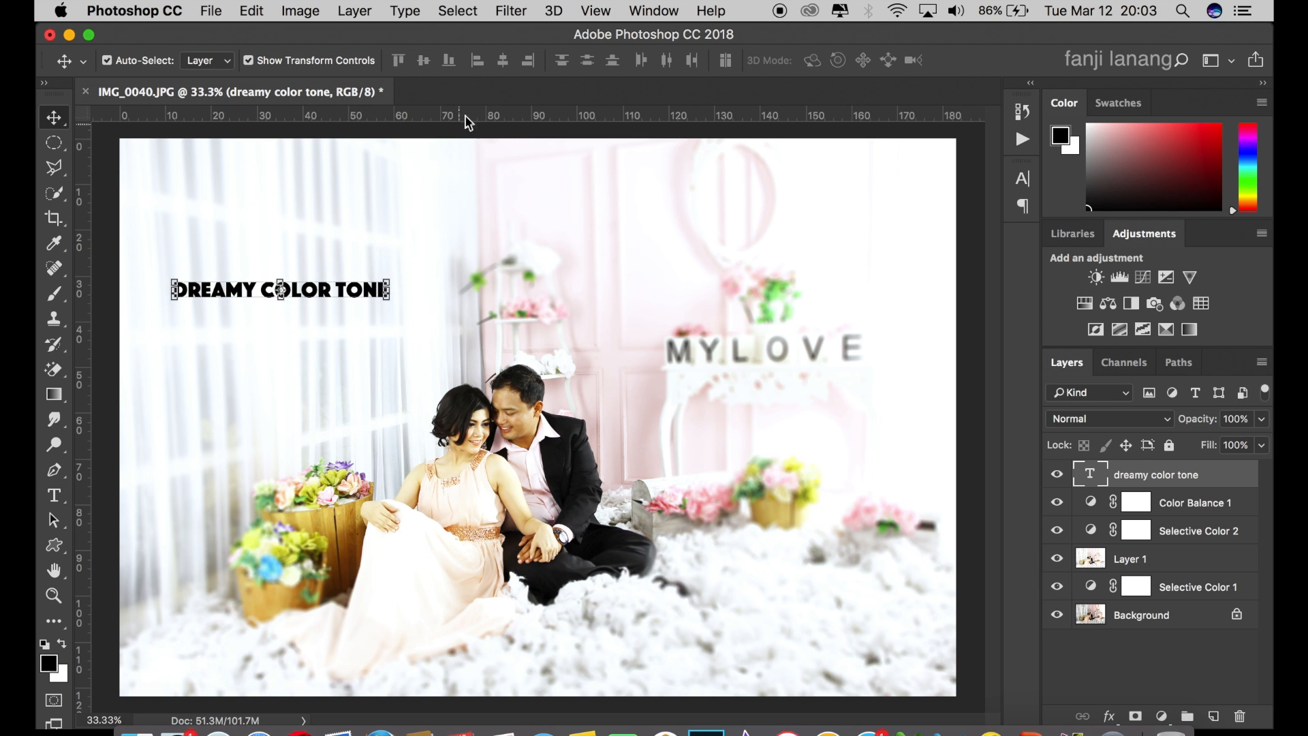
{"action": "left_click", "coordinate": [468, 127]}
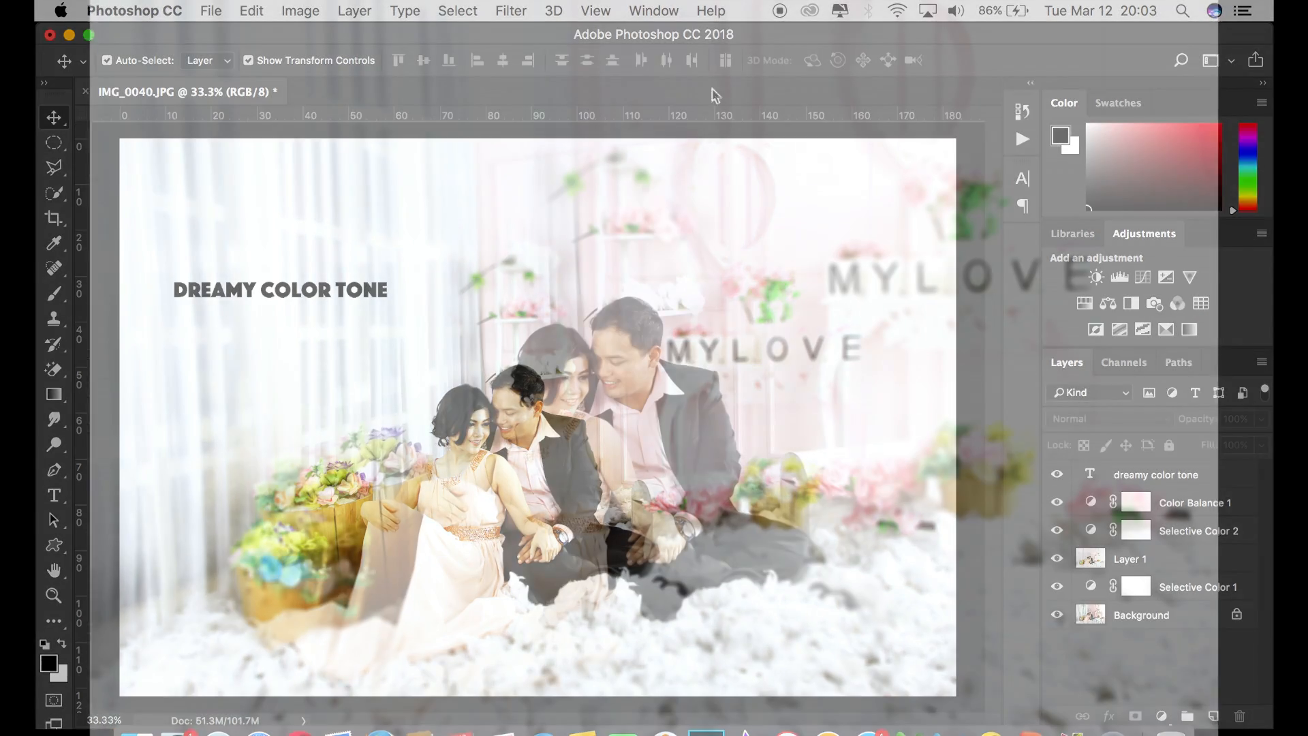